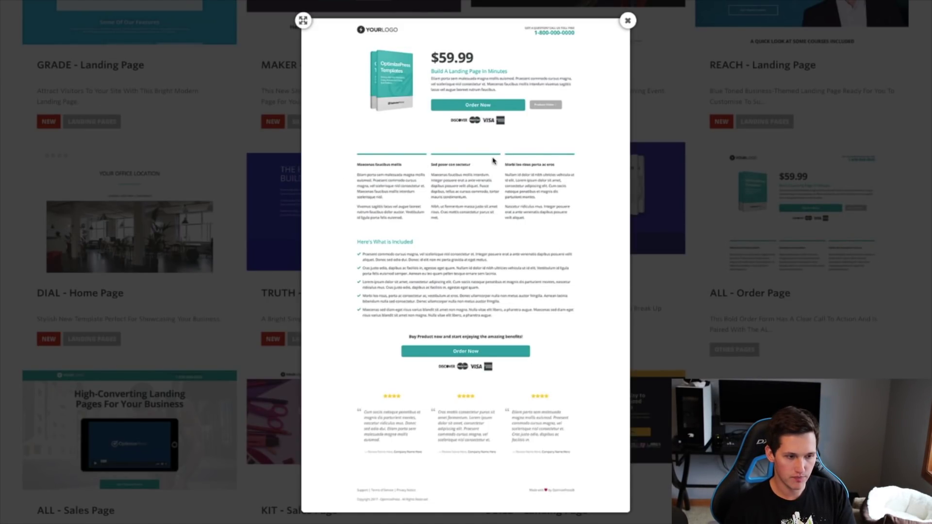
- Close the template preview and download the ALL - Order Page template
left_click(628, 21)
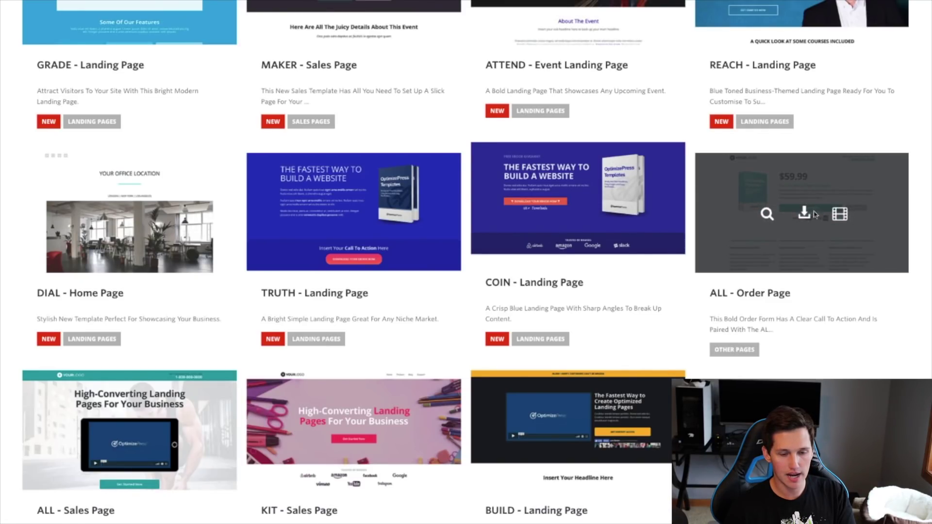
left_click(804, 212)
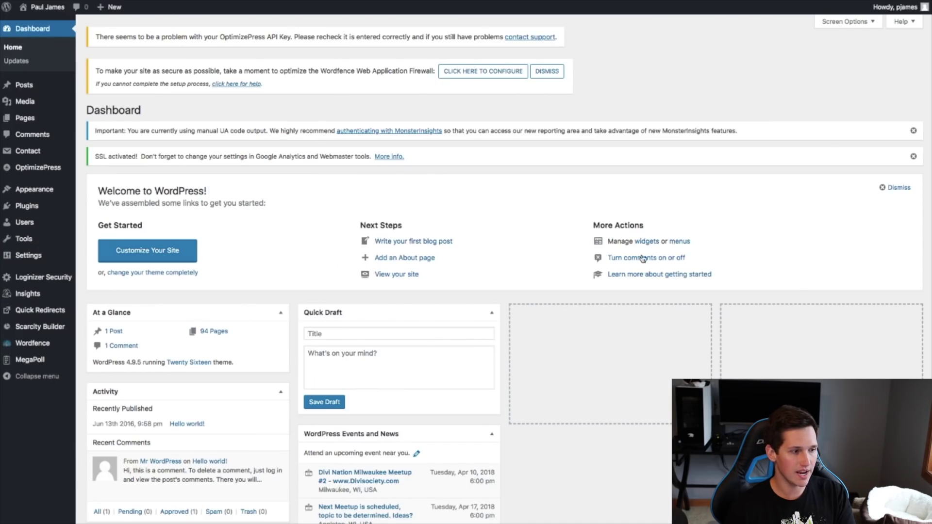
- Go to OptimizePress page creation in WordPress and install the content template from ALL_Order_Page.zip
mouse_move(22, 169)
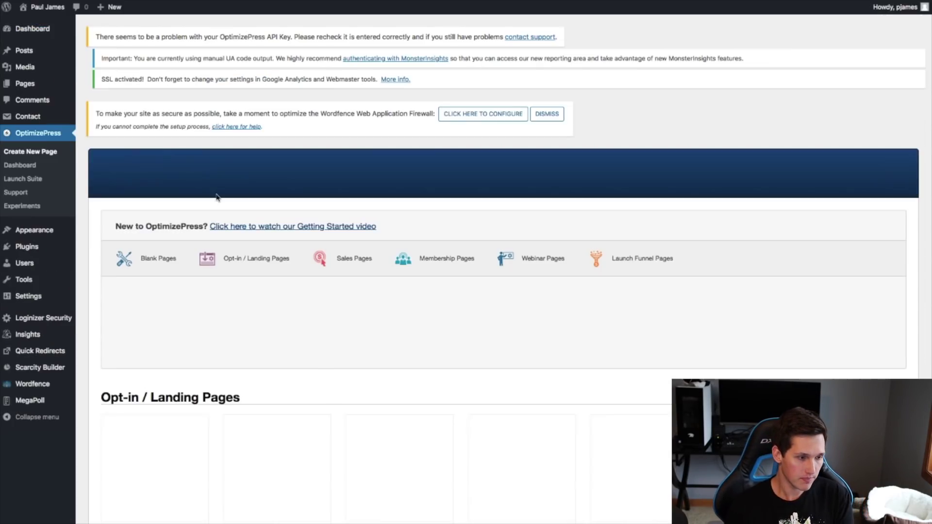
scroll(237, 254, "down", 4)
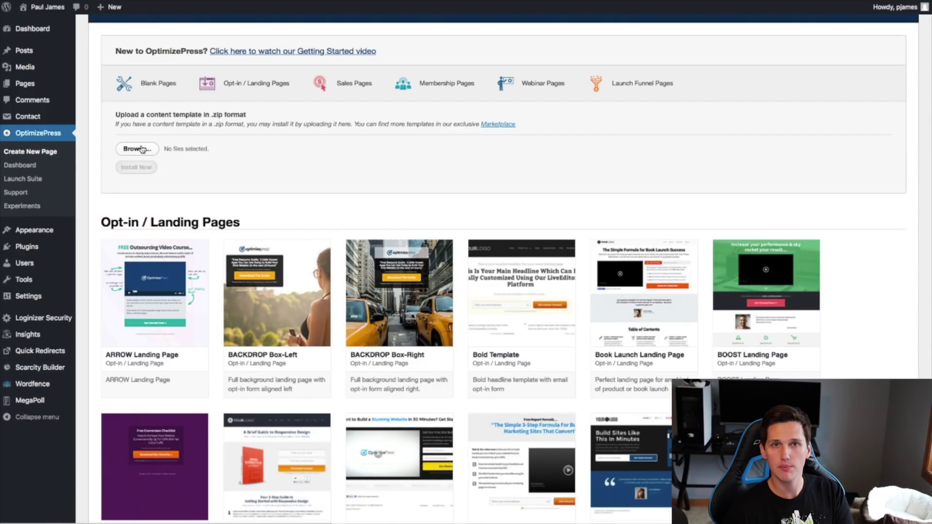
scroll(380, 305, "down", 2)
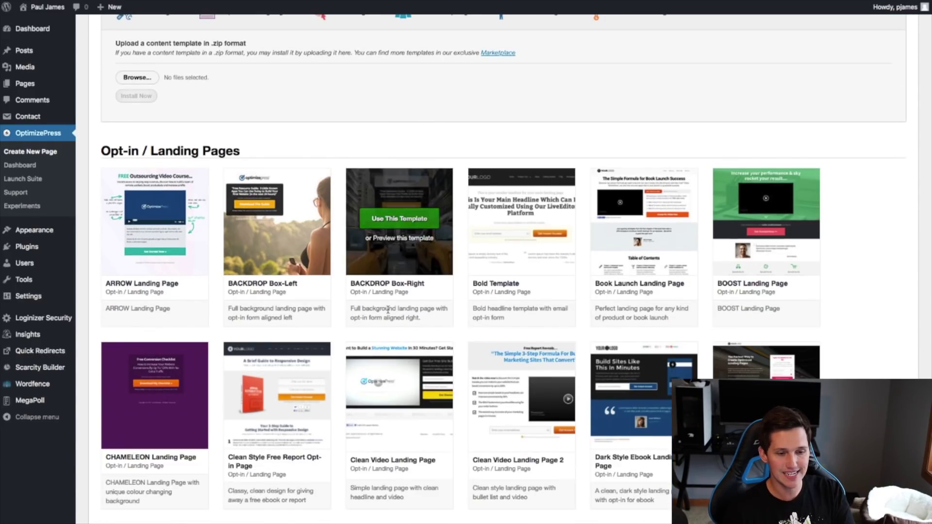
scroll(389, 319, "down", 1)
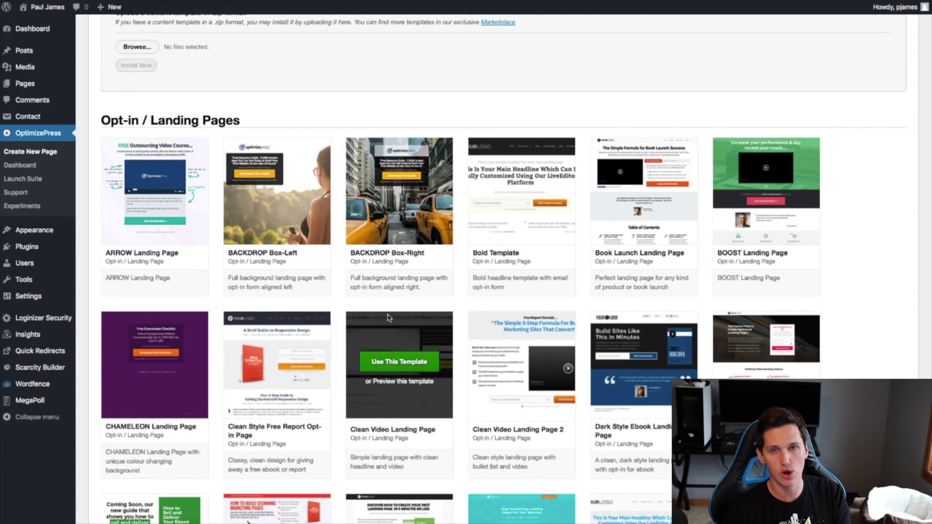
scroll(389, 318, "up", 4)
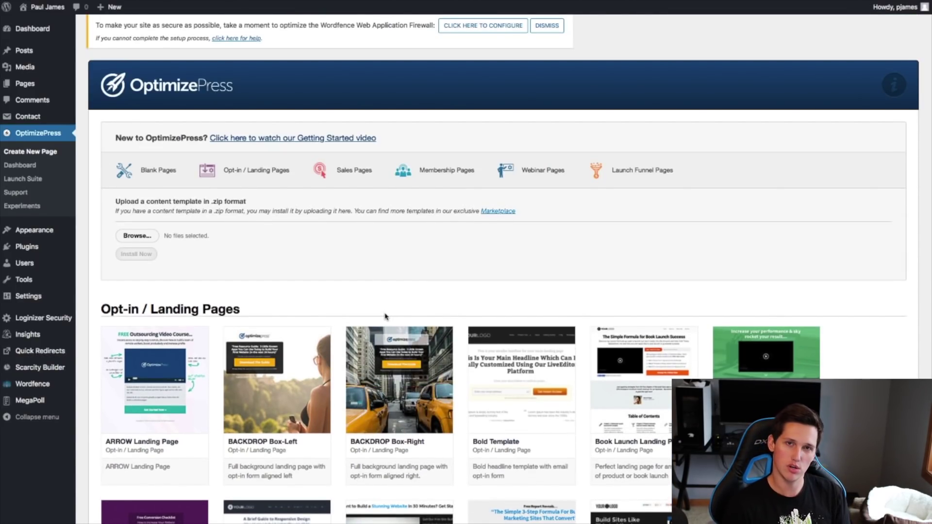
left_click(138, 236)
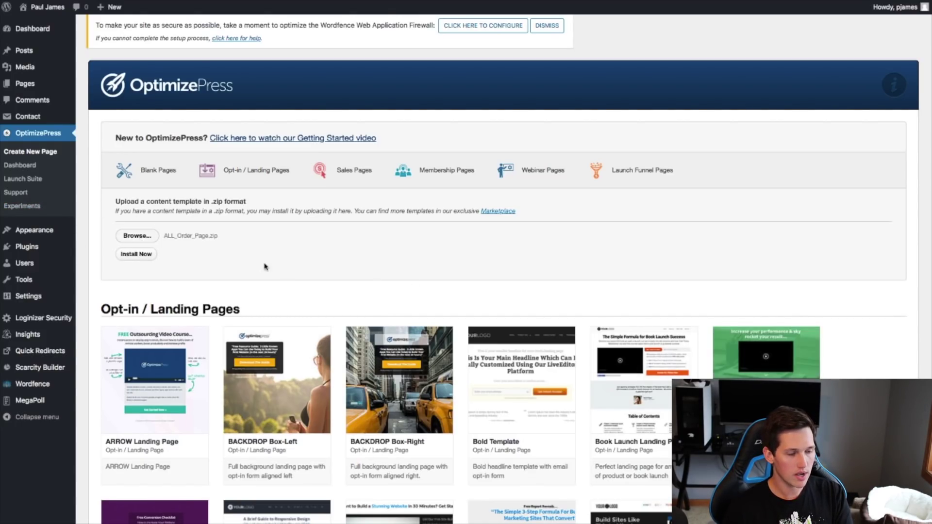
left_click(135, 254)
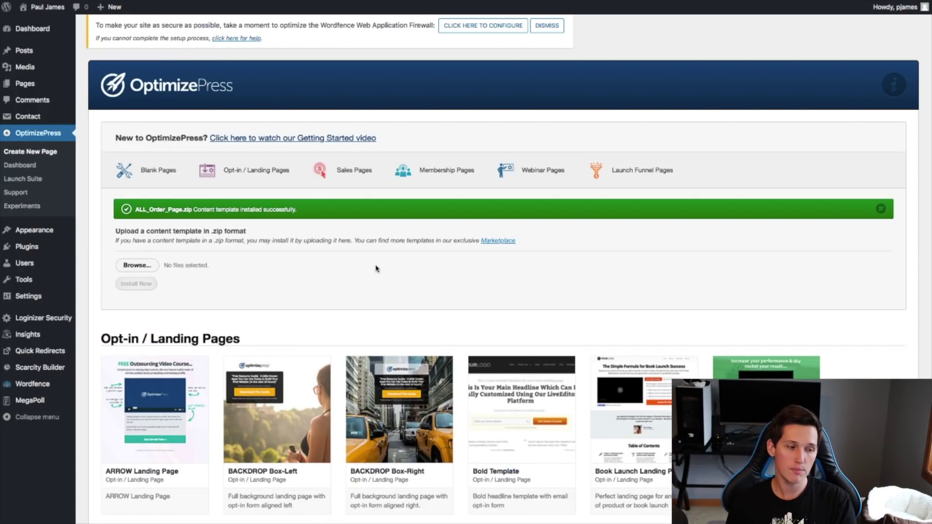
- Create a new page named "Buy Agency Scaling Accelerator" from the ALL Order Page template under Sales Pages
scroll(376, 268, "down", 10)
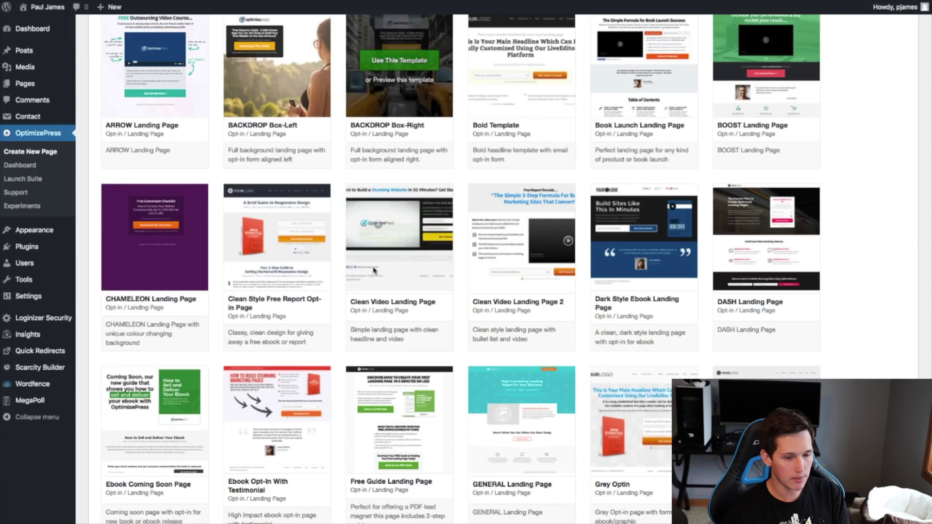
scroll(374, 270, "down", 15)
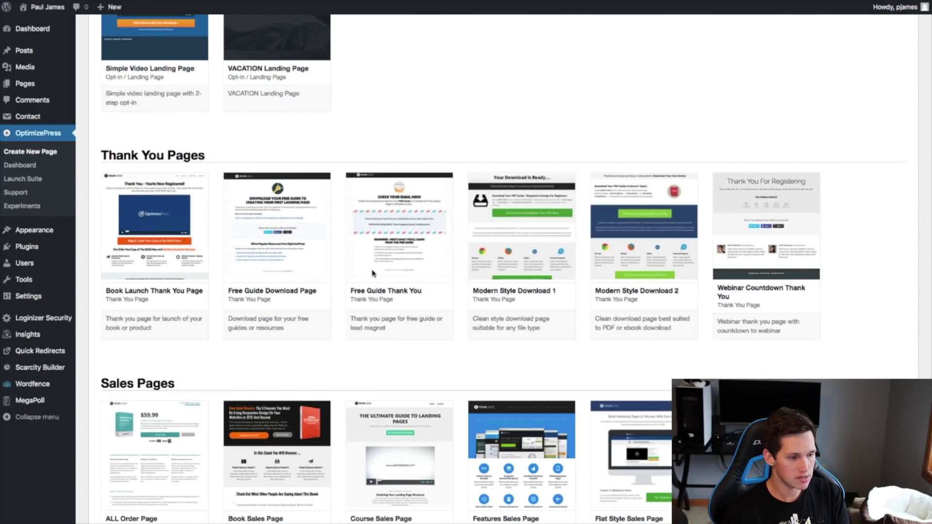
scroll(373, 275, "down", 4)
scroll(529, 284, "up", 4)
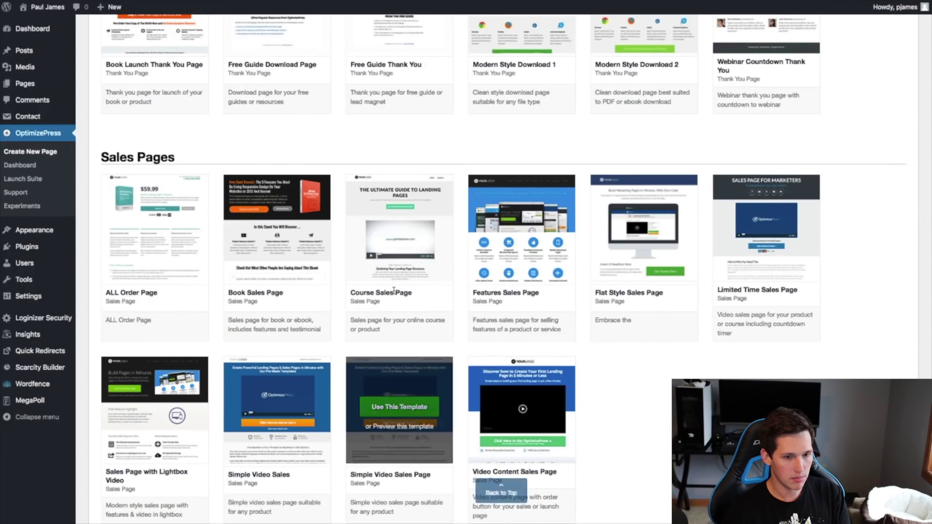
mouse_move(143, 232)
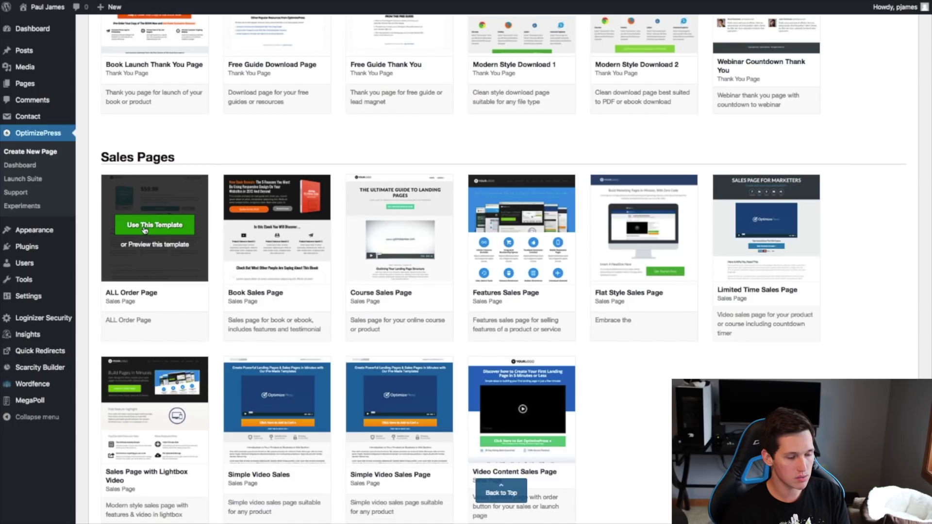
left_click(144, 228)
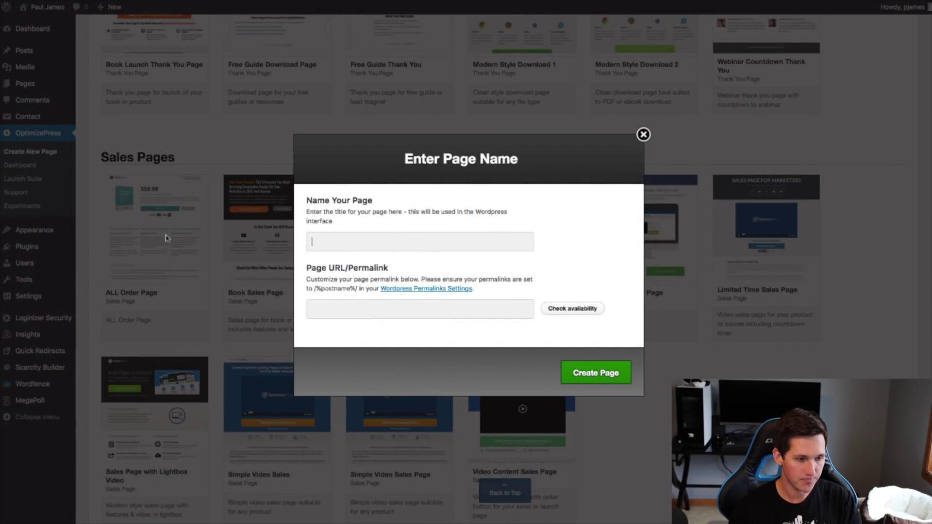
type("Buy Agency Scaling Accelerator")
key("ctrl+a")
left_click(614, 373)
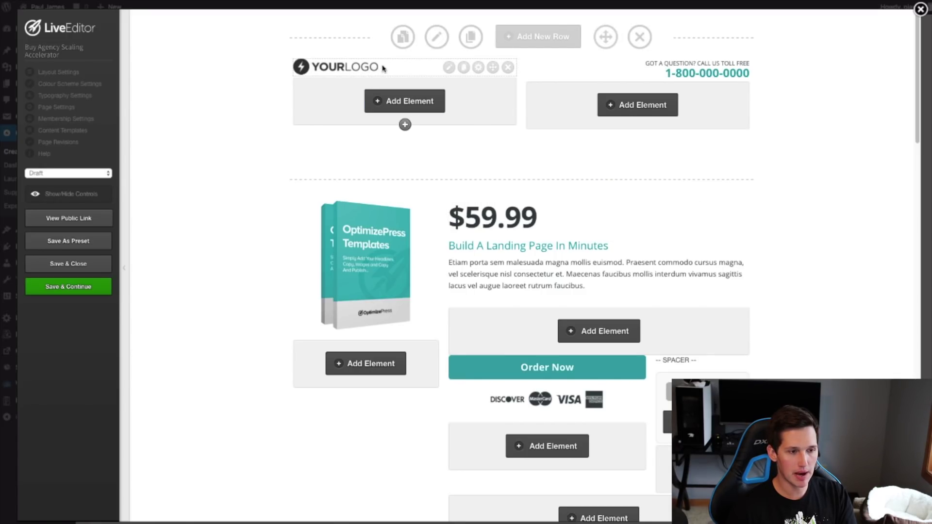
- Replace the placeholder logo in the header with the full-size agency-scaling-accelerator.png image
left_click(449, 68)
left_click(320, 229)
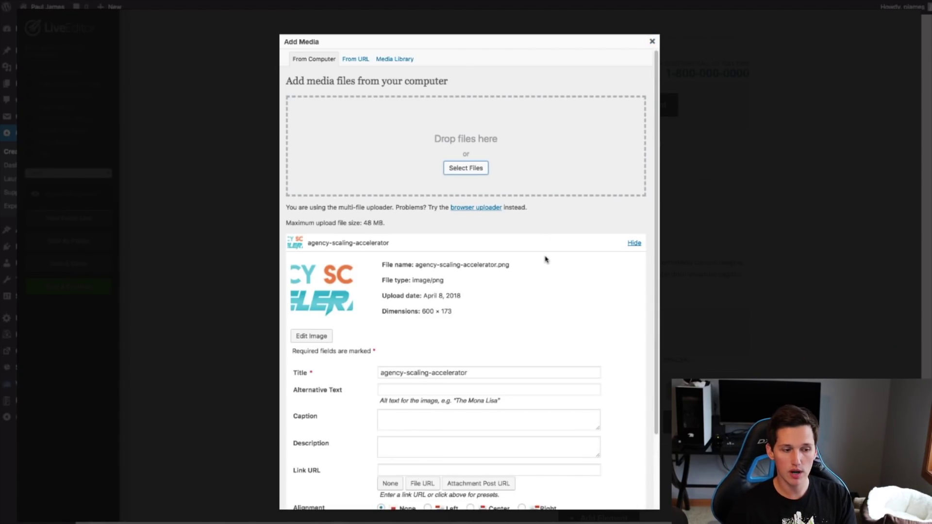
scroll(551, 322, "down", 2)
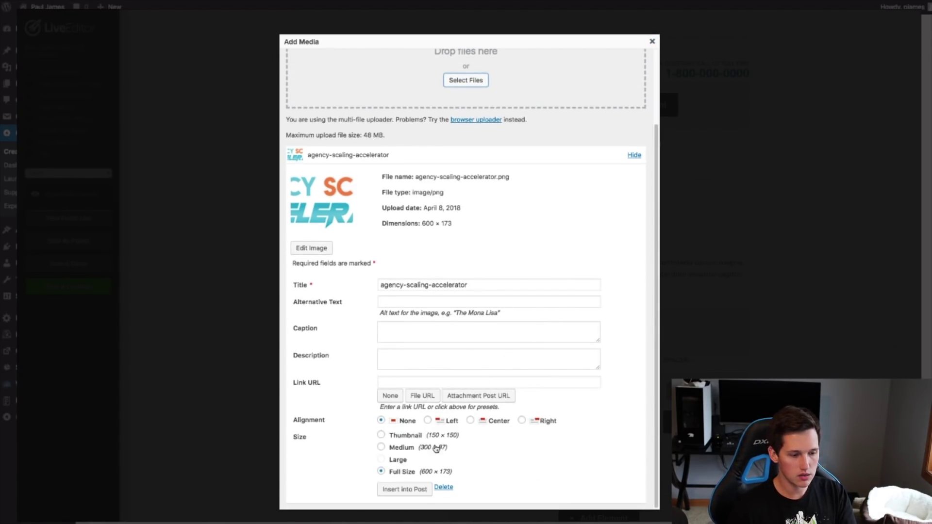
left_click(404, 489)
scroll(547, 290, "down", 10)
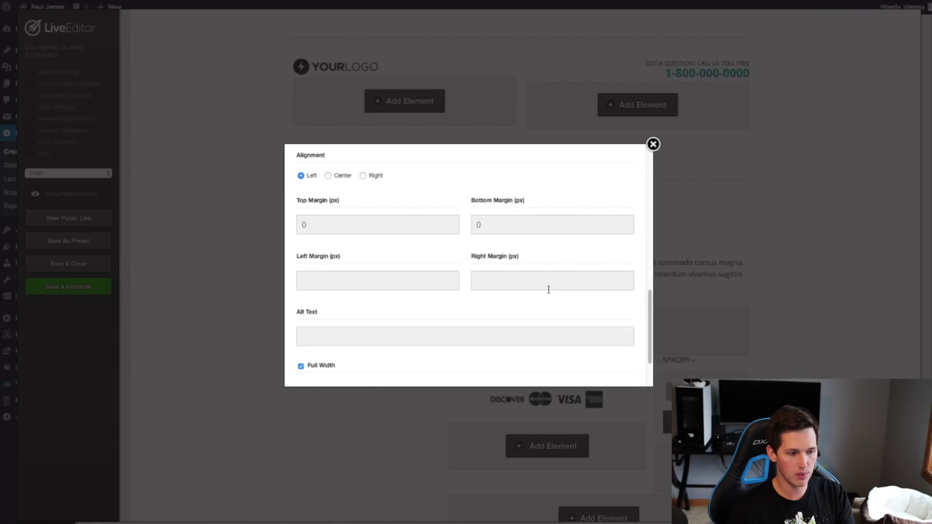
left_click(611, 363)
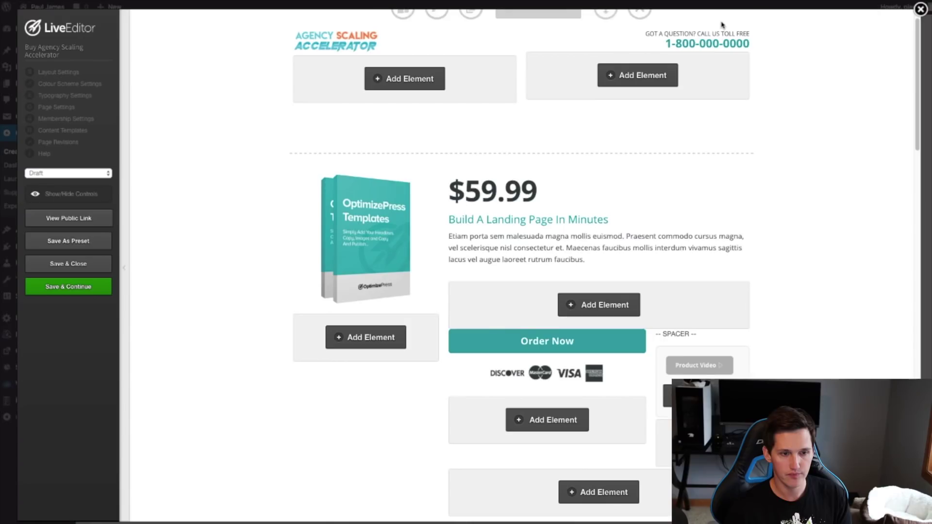
- Replace the header's phone text with "DO YOU NEED SUPPORT OR HAVING TROUBLE BUYING?" and "CLICK HERE TO GET SUPPORT"
mouse_move(720, 39)
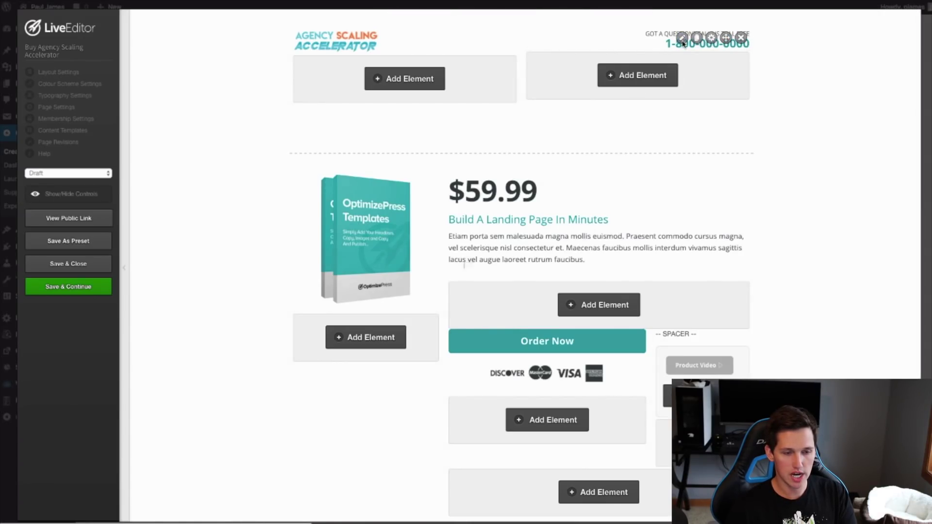
left_click(683, 40)
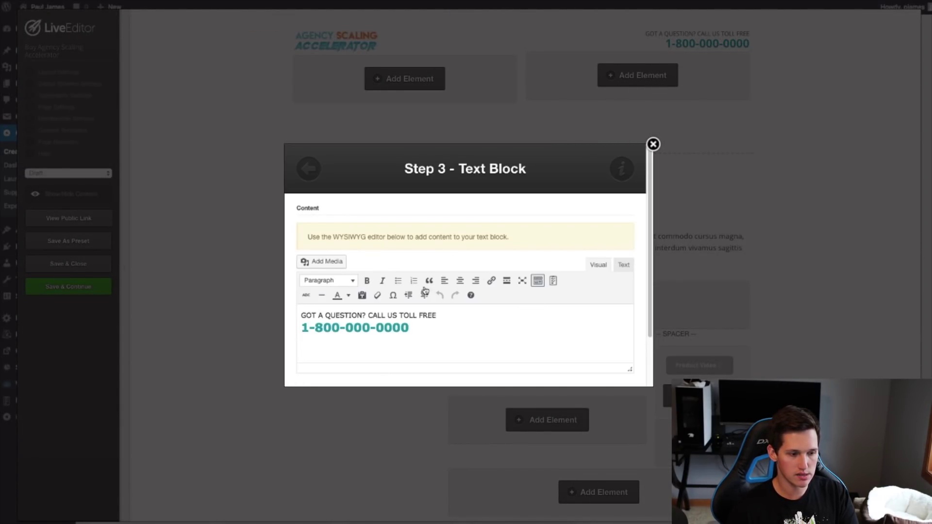
left_click_drag(416, 326, 280, 332)
key("ctrl+a")
type("DO YOU NEED SUPPORT OR HAVING TROUBLE BUYING? CLICK HERE TO GET SUPPORT")
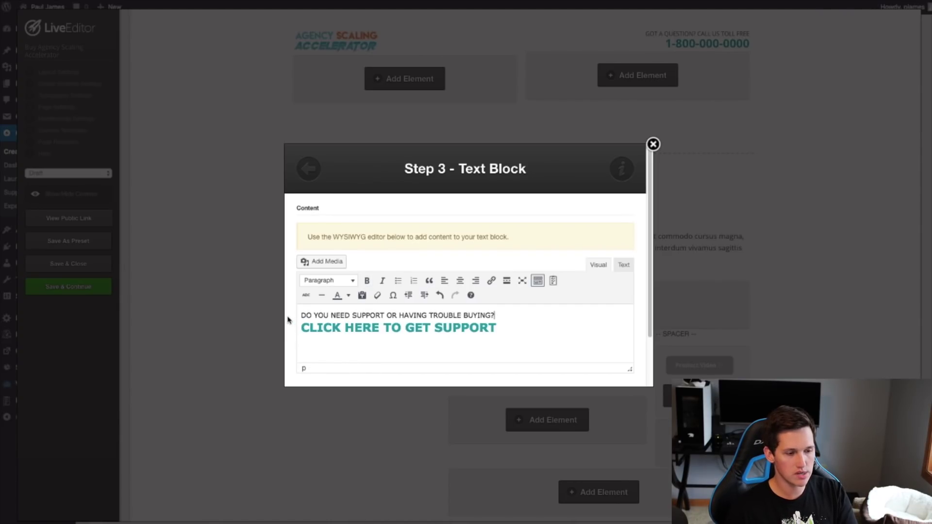
- Add a link to the "CLICK HERE TO GET SUPPORT" line in the header text block
left_click(431, 328)
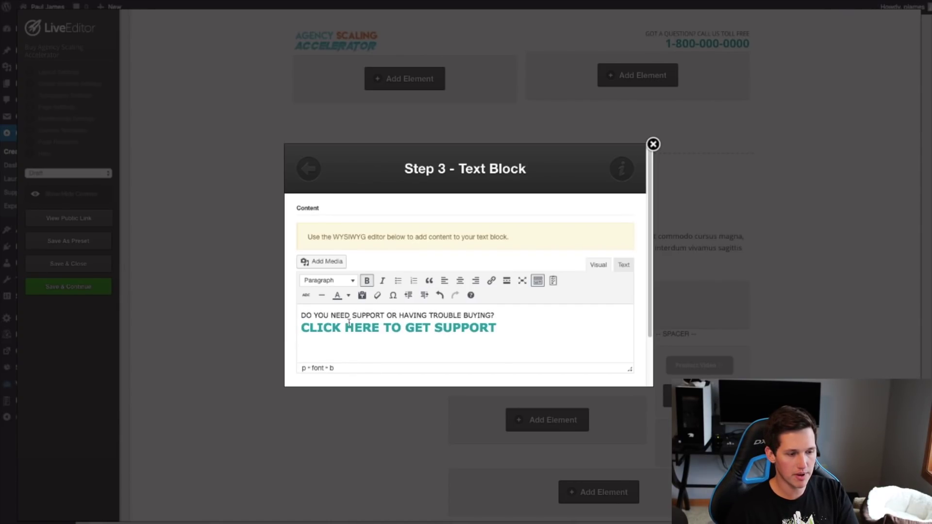
left_click_drag(496, 328, 307, 326)
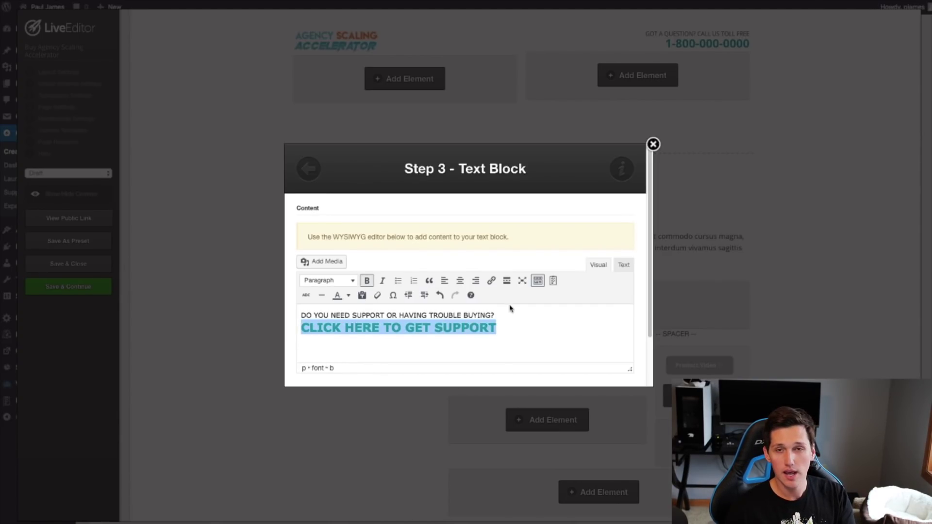
left_click(491, 280)
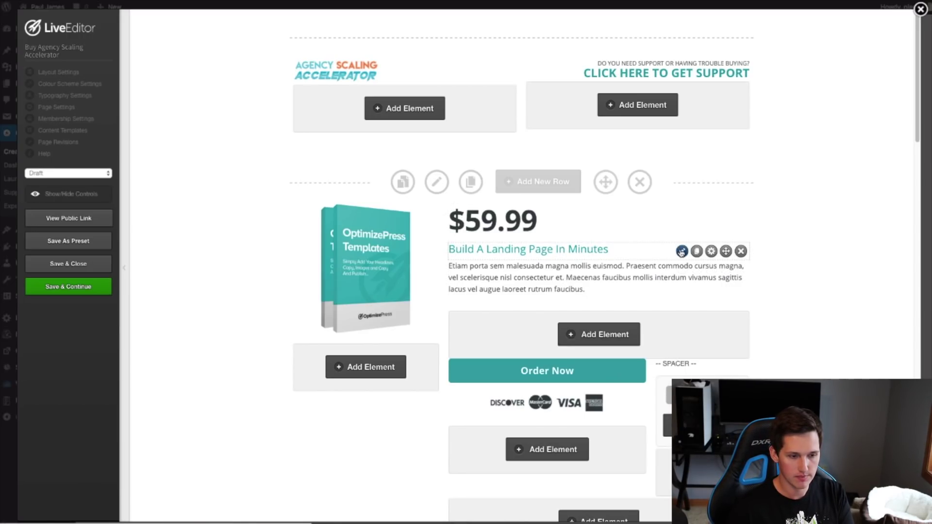
- Change the headline text beside the product image to "Thank You For Attending Our Webinar Training!"
left_click(682, 251)
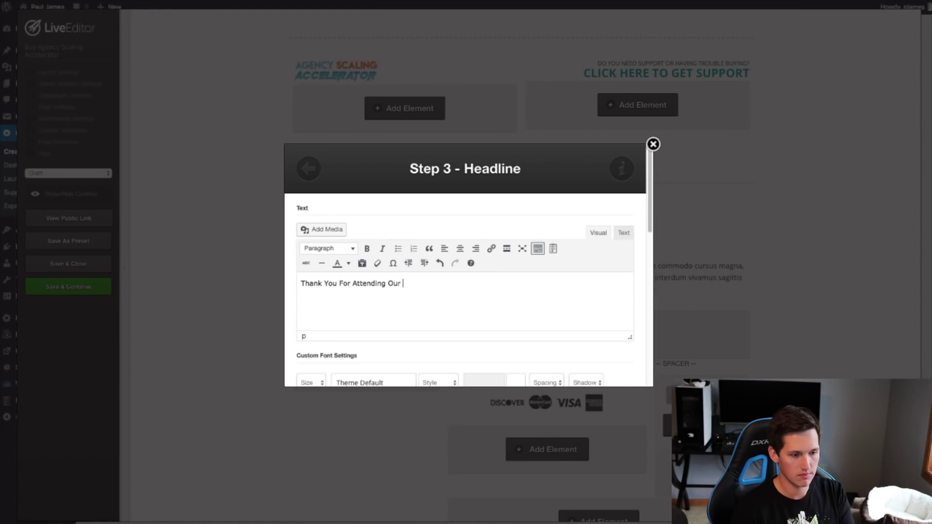
type("g Our Web")
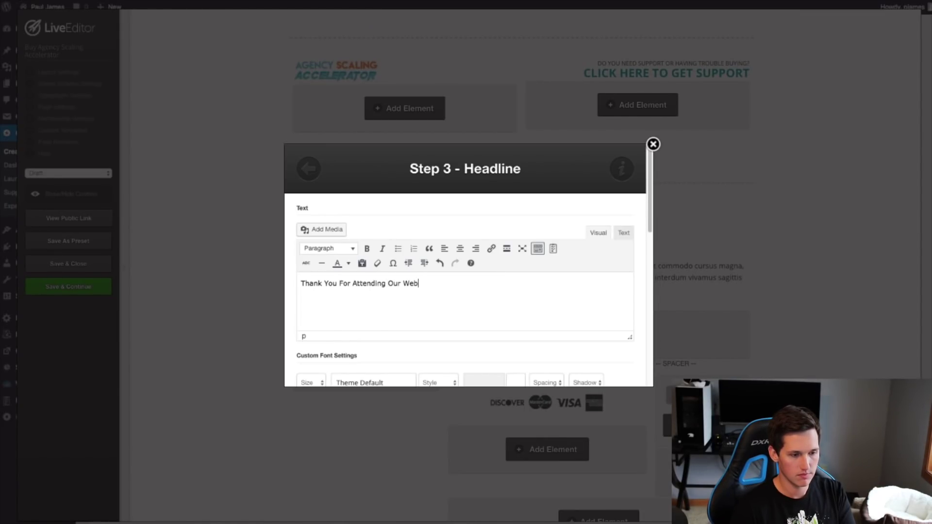
type("inar Training!")
scroll(610, 312, "down", 10)
left_click(622, 368)
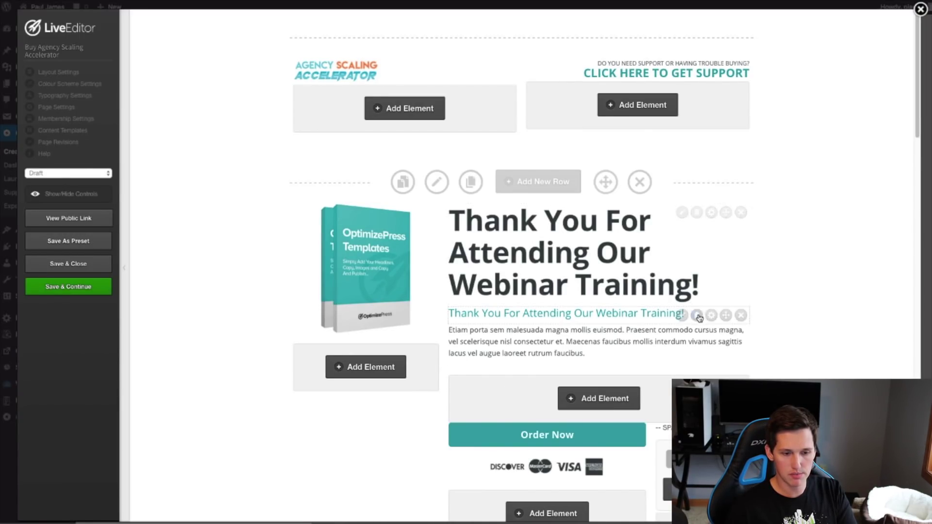
- Replace the teal subheadline under the main headline with "This Is A Very Time-Limited Offer."
left_click(697, 316)
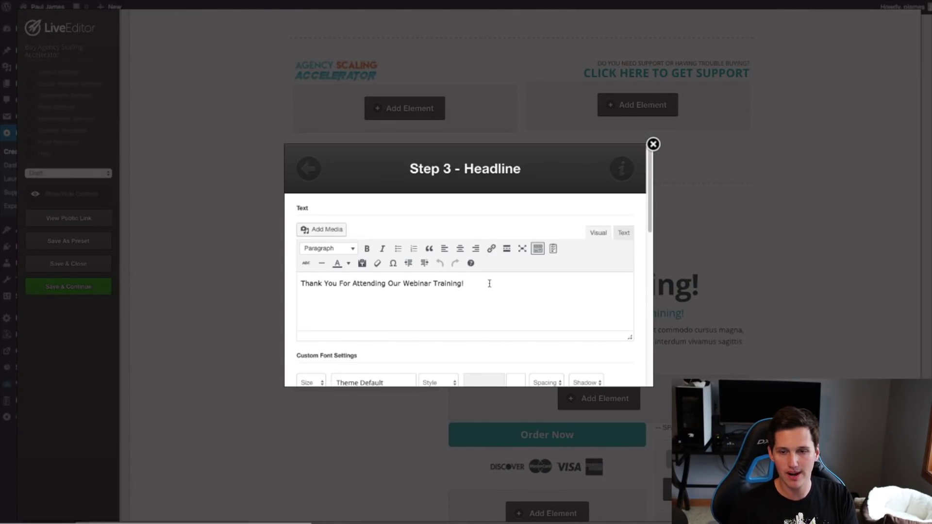
left_click_drag(465, 283, 300, 283)
type("This Is A Very Time-Limited Offer.")
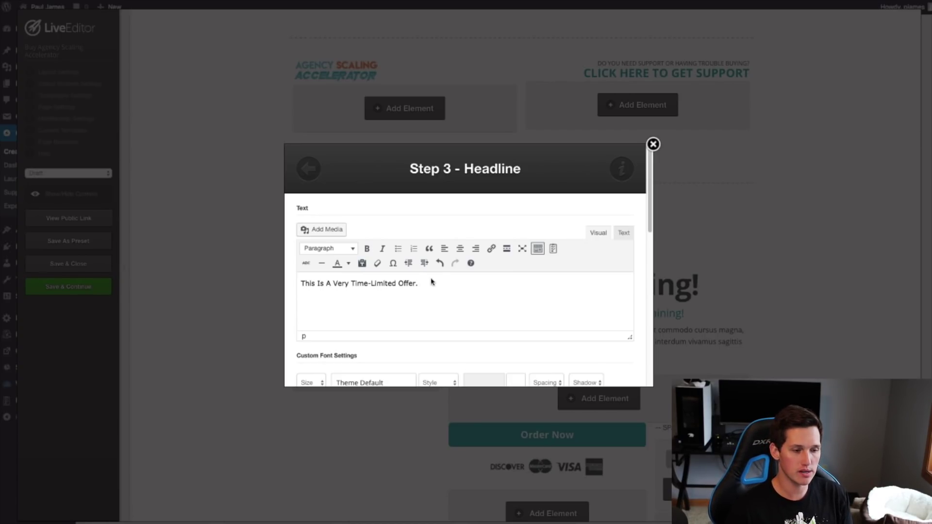
scroll(388, 277, "down", 2)
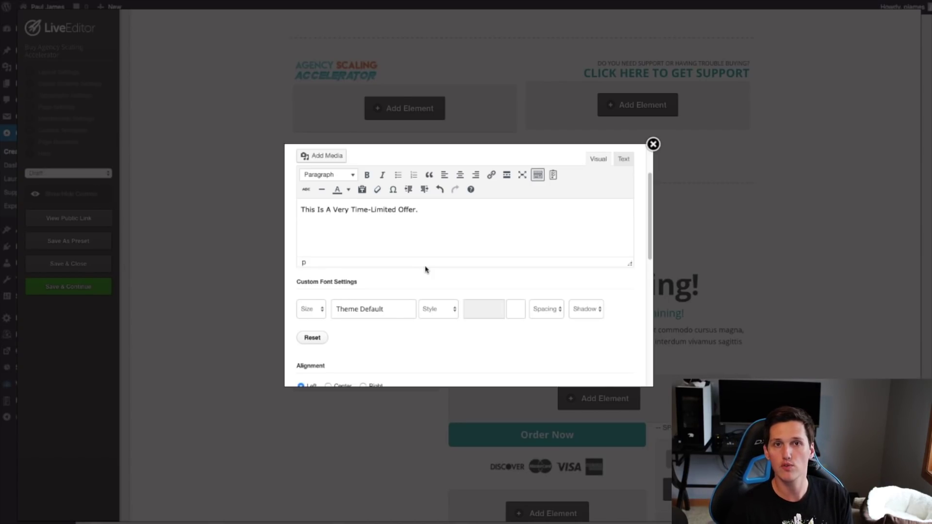
scroll(621, 350, "down", 10)
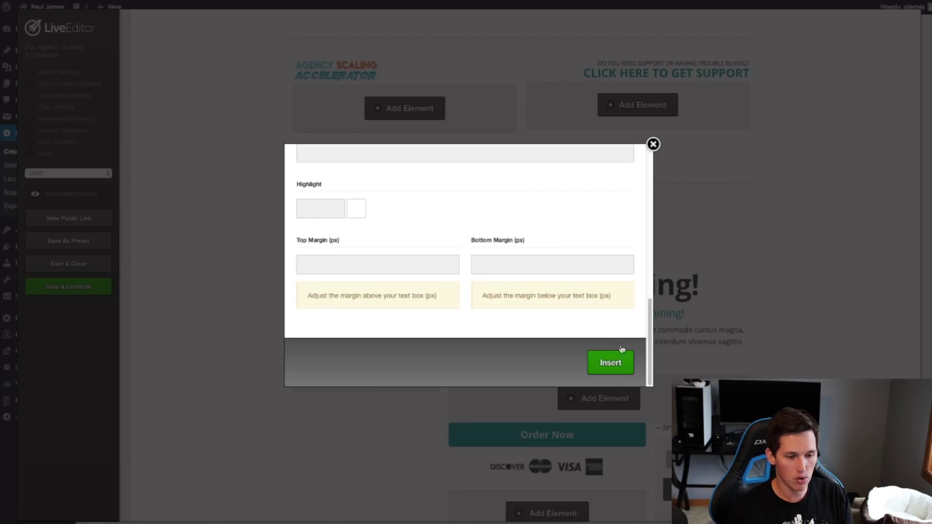
left_click(616, 370)
- Set the font size of the main "Thank You For Attending Our Webinar Training!" headline to 31px
left_click(685, 217)
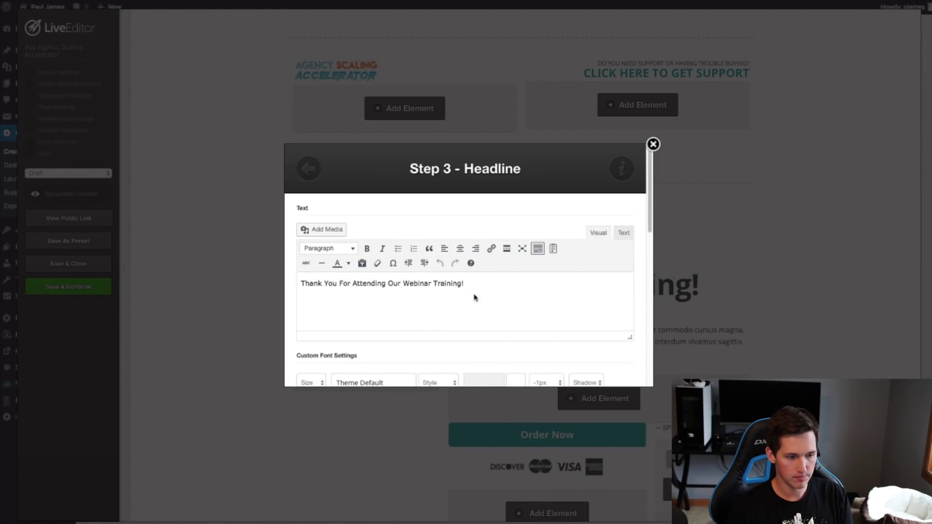
scroll(474, 297, "down", 2)
left_click(310, 295)
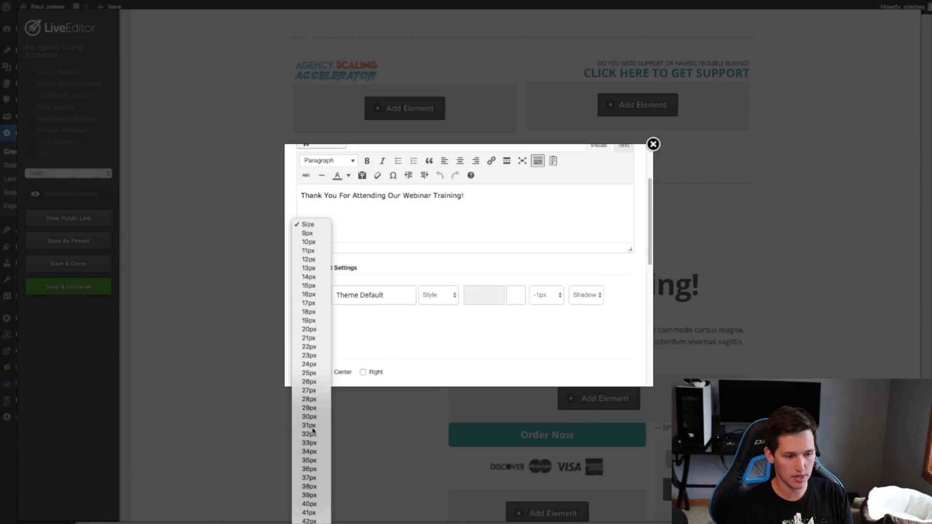
left_click(313, 426)
scroll(534, 292, "down", 5)
left_click(608, 363)
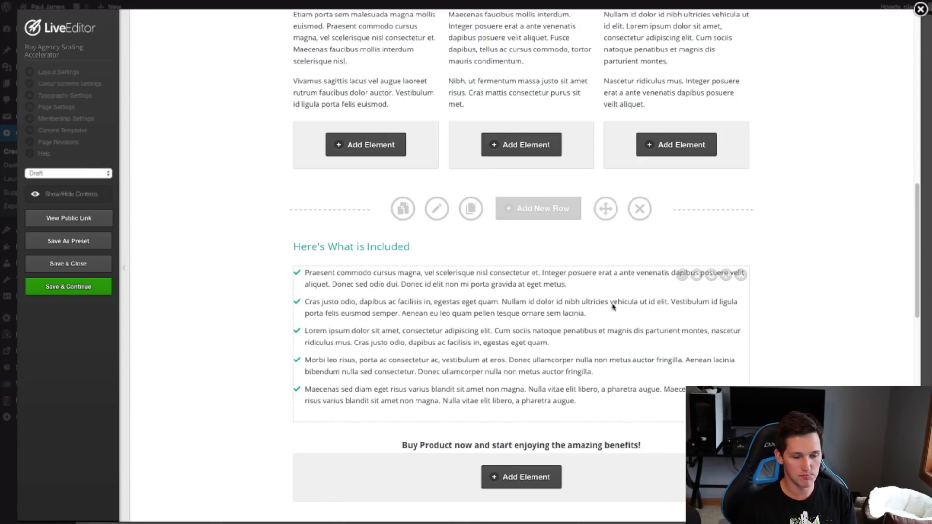
- Move the "Here's What is Included" headline from the checklist section to directly below the "This Is A Very Time-Limited Offer." subheadline
scroll(652, 290, "up", 14)
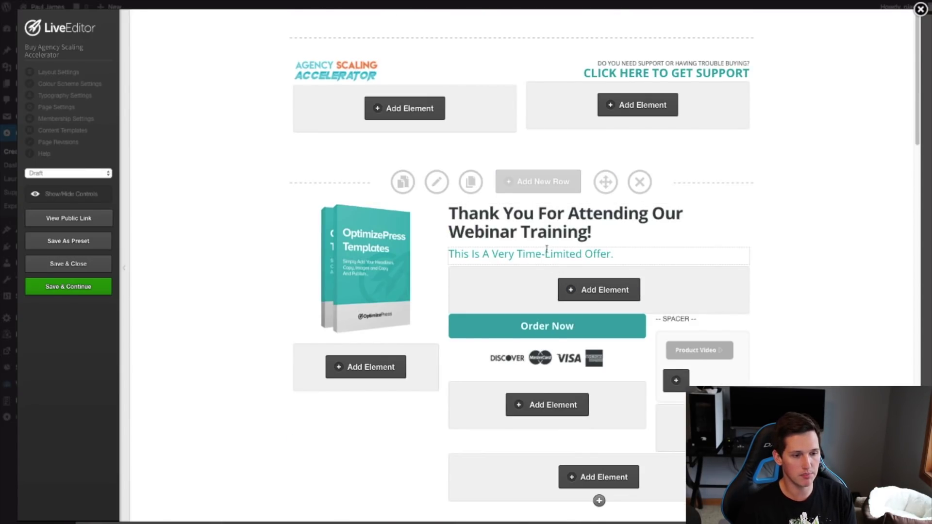
scroll(645, 264, "down", 14)
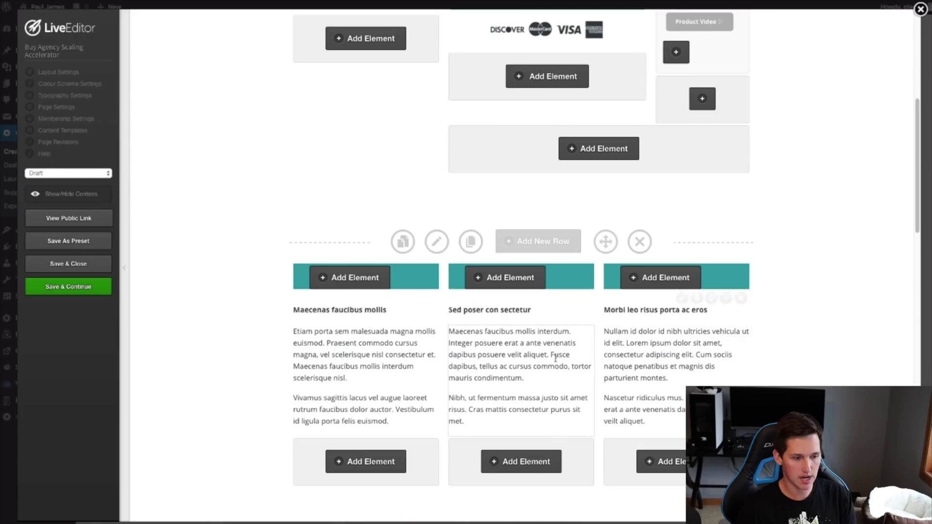
left_click_drag(726, 203, 727, 65)
scroll(727, 205, "up", 6)
scroll(726, 214, "up", 4)
- Replace the moved headline's text with "Here's a quick recap of exactly what's covered inside:"
left_click(682, 63)
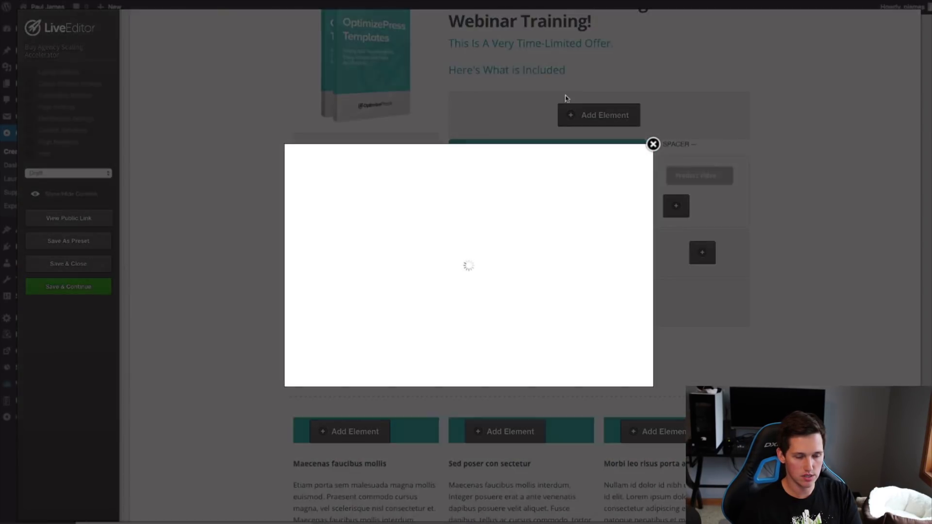
left_click_drag(399, 305, 248, 262)
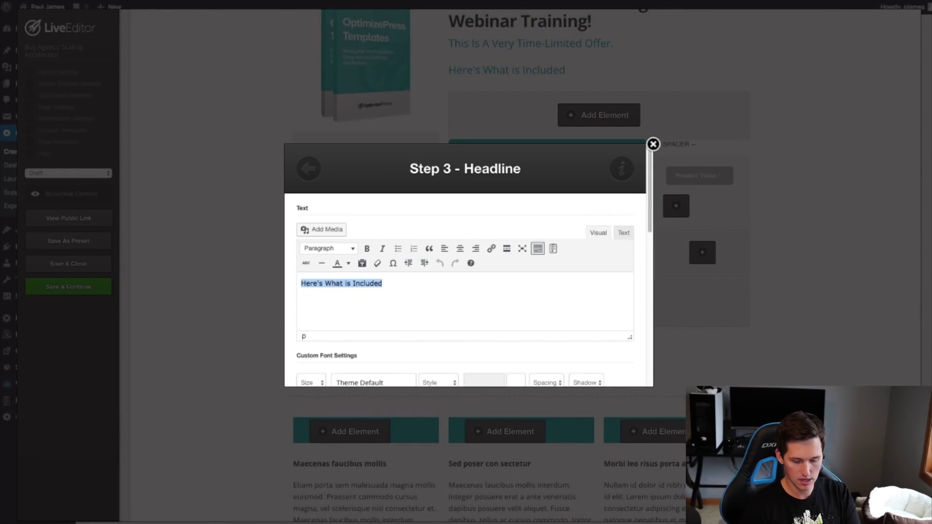
type("Here's a quick recap of exactly what's covered inside:")
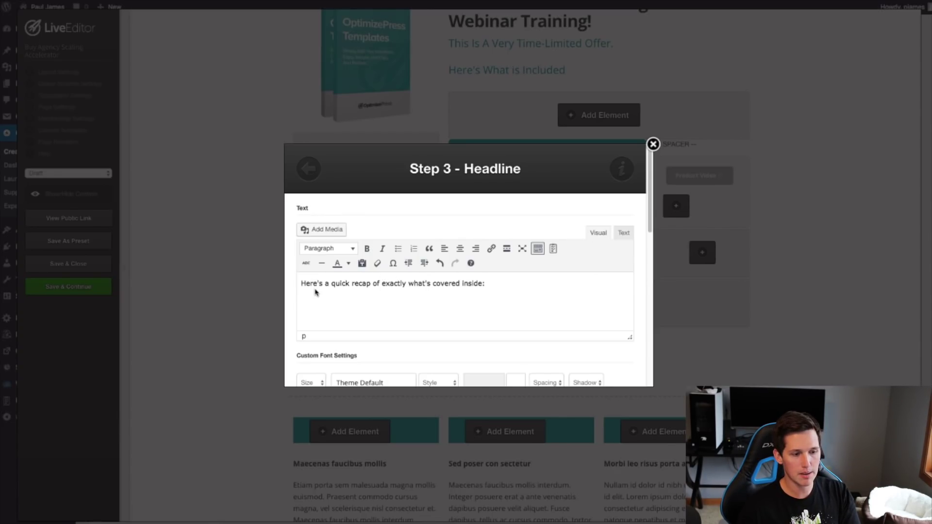
scroll(484, 280, "down", 10)
left_click(610, 362)
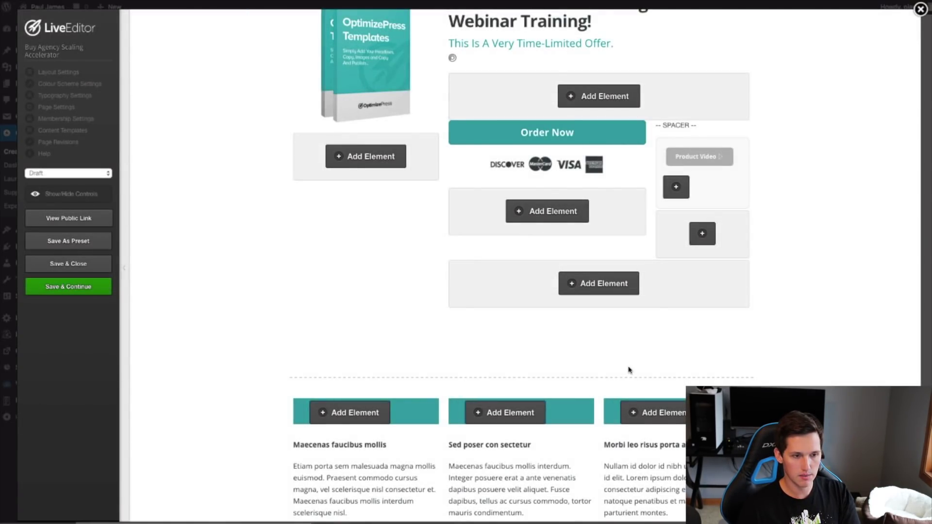
- Set the font color of the "Here's a quick recap" headline to dark gray and save the page
scroll(713, 112, "up", 2)
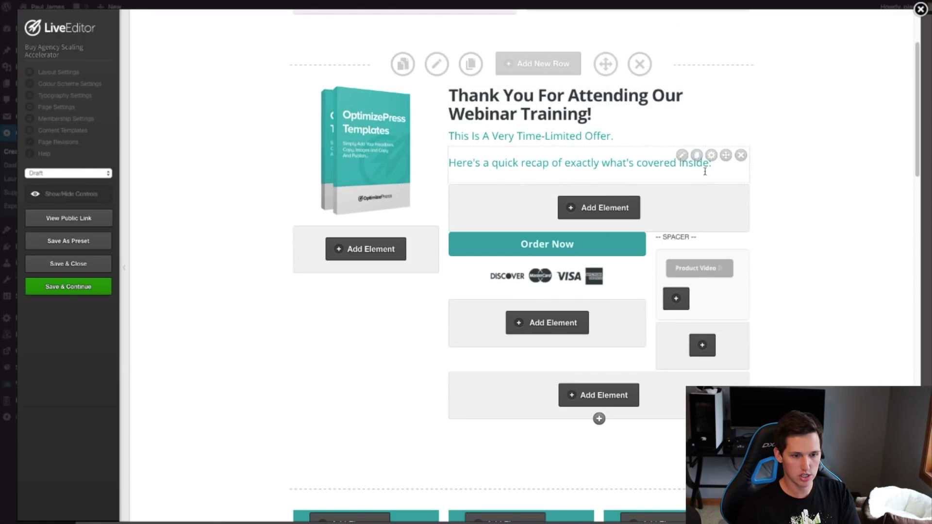
left_click(682, 155)
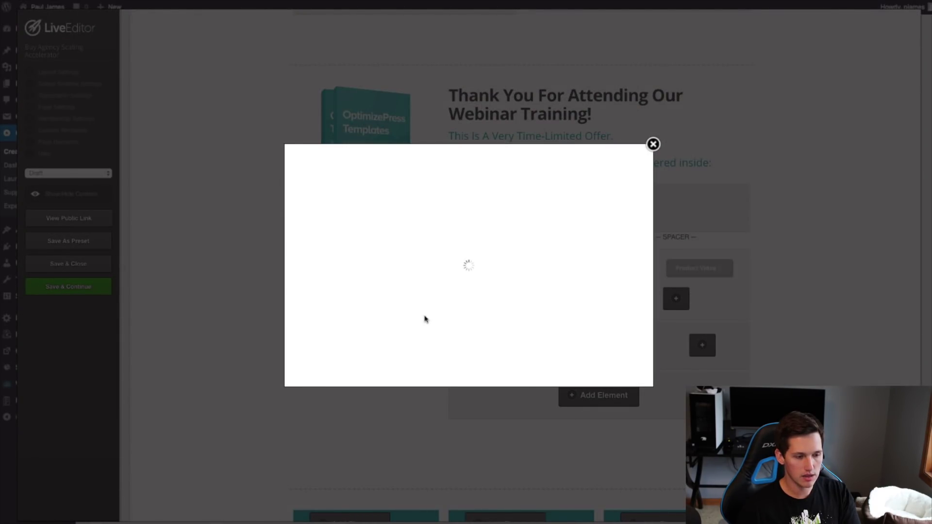
scroll(410, 320, "down", 2)
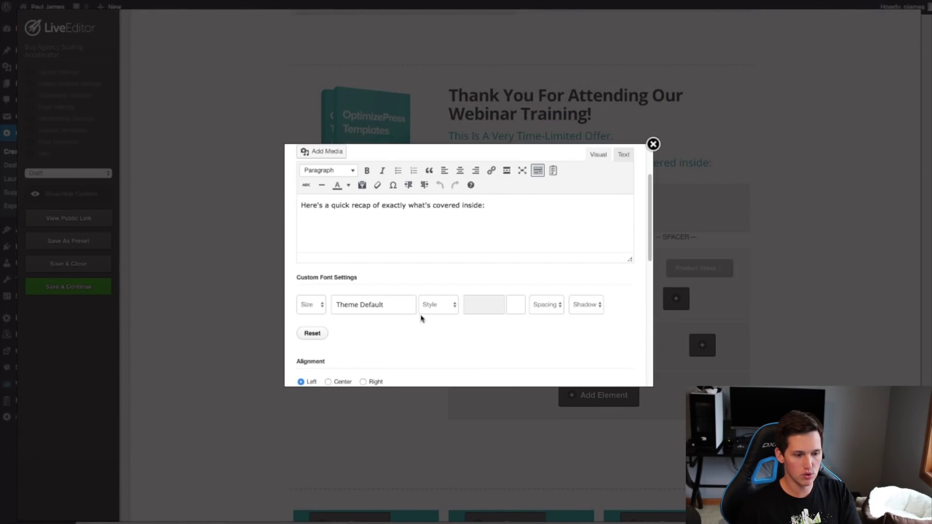
left_click(480, 301)
mouse_move(571, 366)
left_mouse_down()
mouse_move(580, 347)
mouse_move(594, 370)
left_mouse_up()
scroll(635, 334, "down", 5)
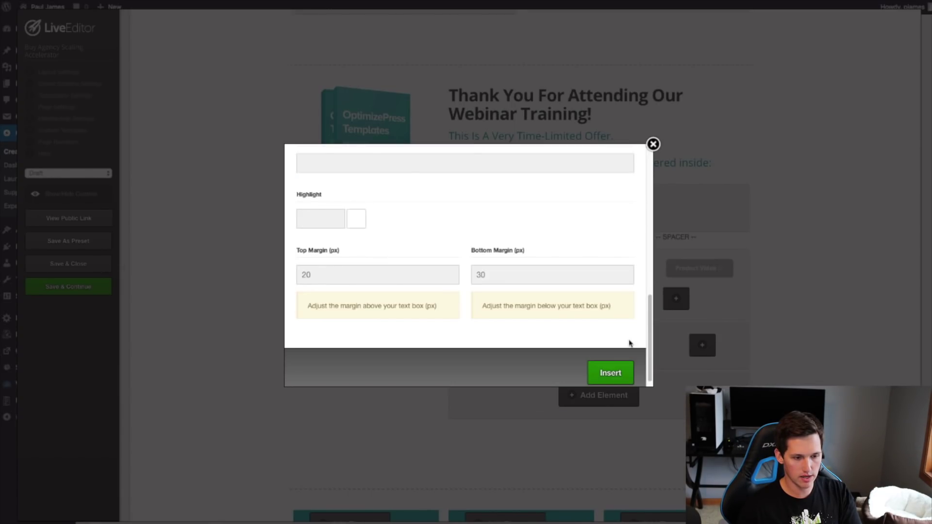
left_click(611, 372)
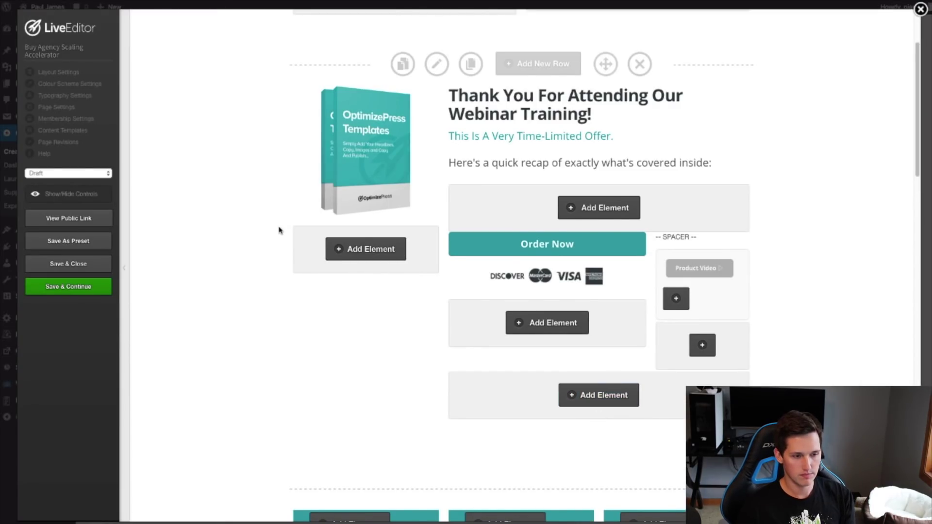
left_click(68, 286)
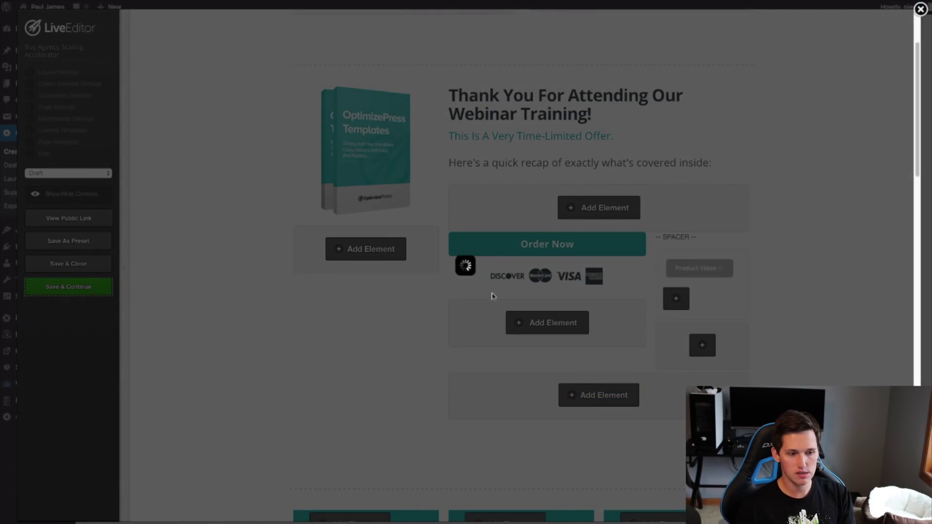
key("Return")
- Move the checkmark list below the recap headline and set its first item to "Week 1 - Strategies for getting your first paying client"
scroll(745, 225, "down", 10)
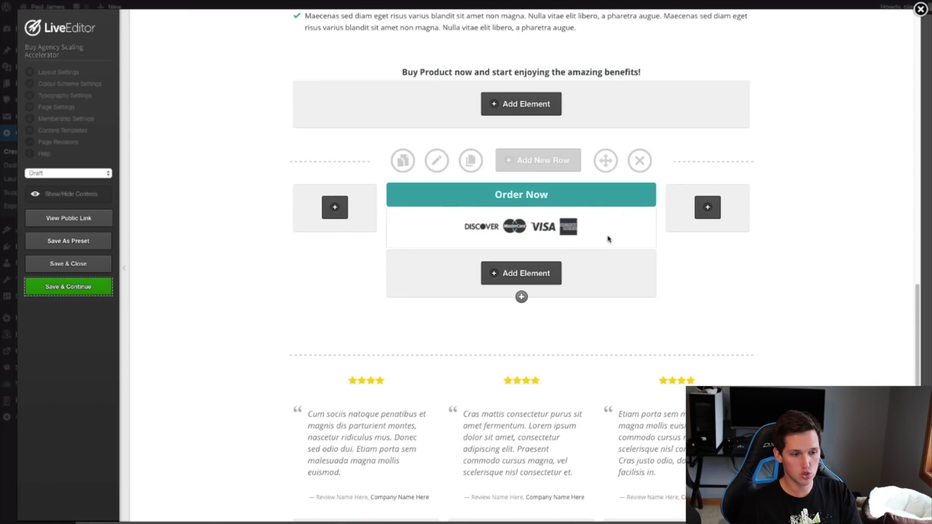
scroll(607, 239, "up", 5)
left_click_drag(728, 231, 721, 115)
left_click_drag(733, 304, 738, 92)
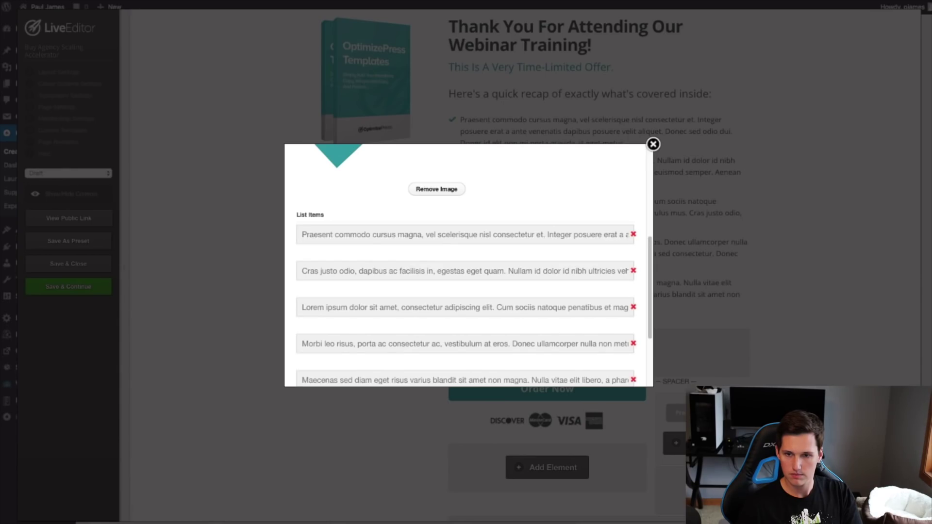
triple_click(407, 234)
type("Week 1 - Strategies for getting your first paying client")
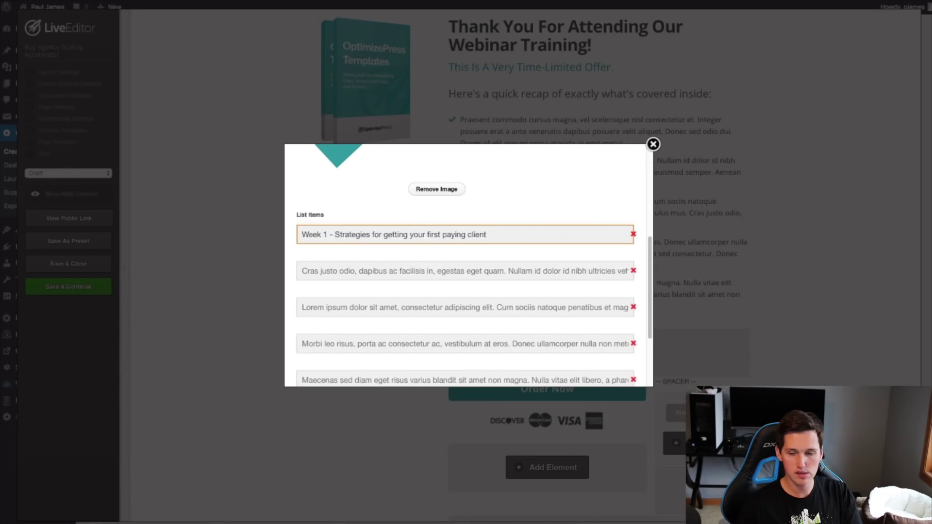
- Set items 2-4 to "Week 2 - Setting up systems in your business", "Week 3 - Where to find paying clients", "Week 4 - How to assemble your team"
triple_click(355, 271)
type("Week 2 - Setting up systems in your business")
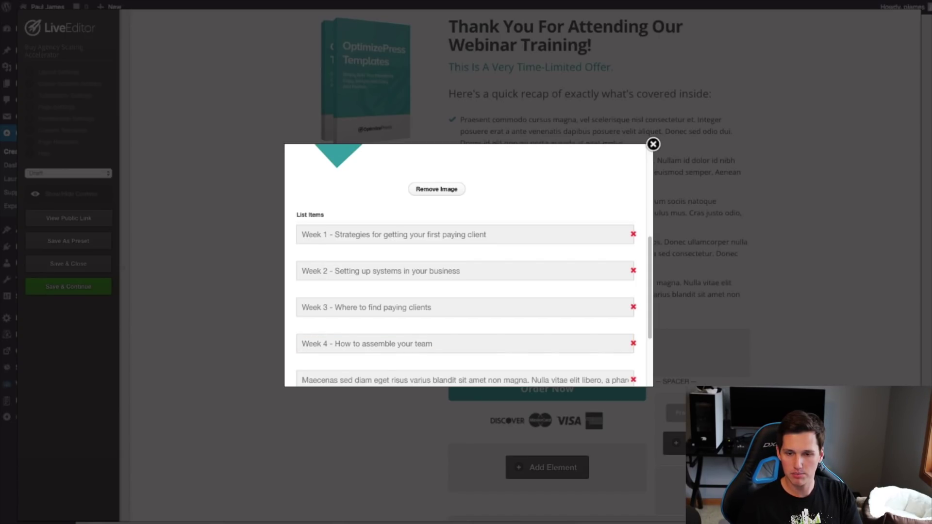
left_click(374, 347)
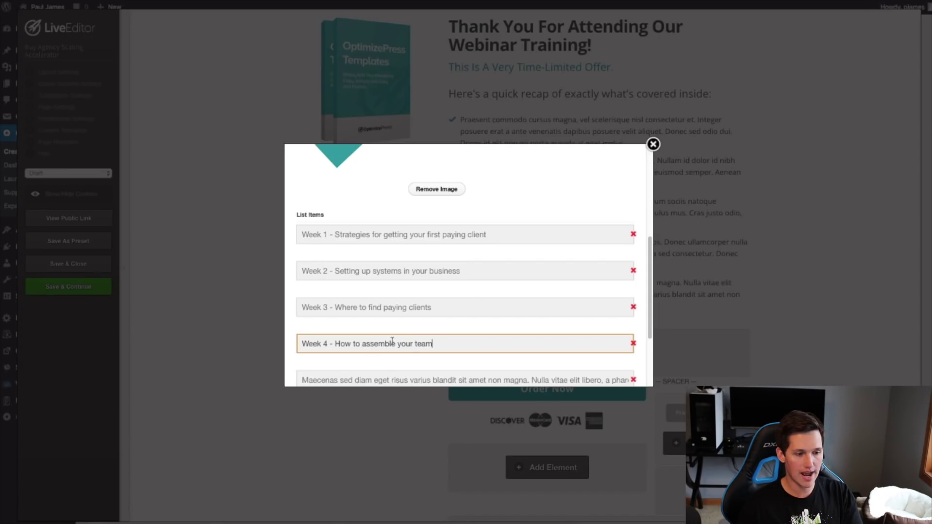
- Set the fifth list item to "Week 5 - Subcontracting strategies for savings" and add the item "Week 6 - Client retention tactics"
scroll(388, 342, "down", 3)
triple_click(390, 304)
type("Week 5 - Subcontracting strategies for savings")
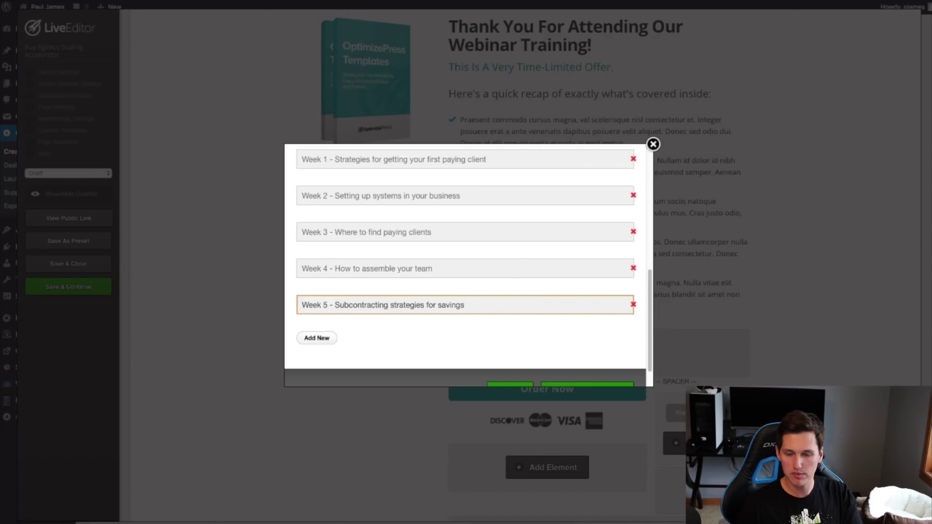
left_click(317, 338)
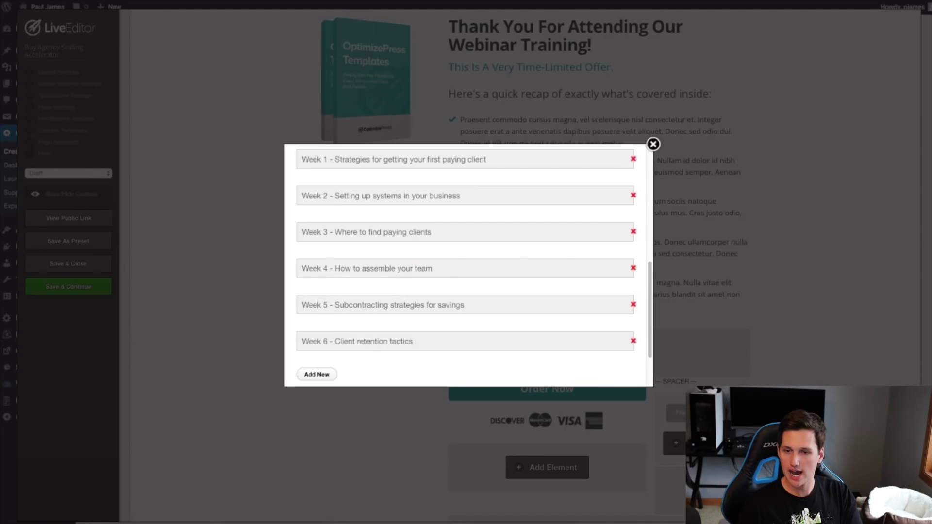
- Add the list item "Fast Action Bonus - Systems Software Project Manager" and insert the updated list into the page
left_click(314, 375)
scroll(395, 339, "down", 2)
type("Fast Action Bonus - Systems Software Project Manager")
scroll(493, 349, "down", 1)
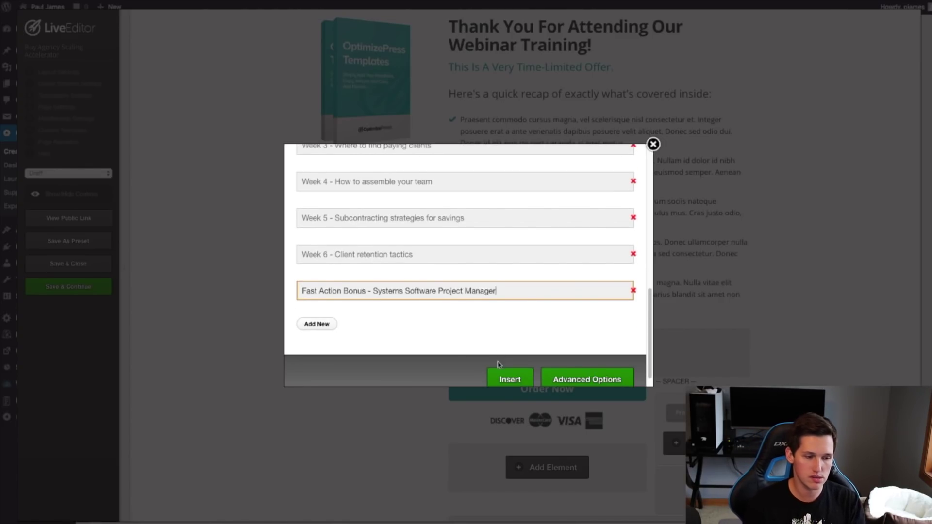
left_click(500, 380)
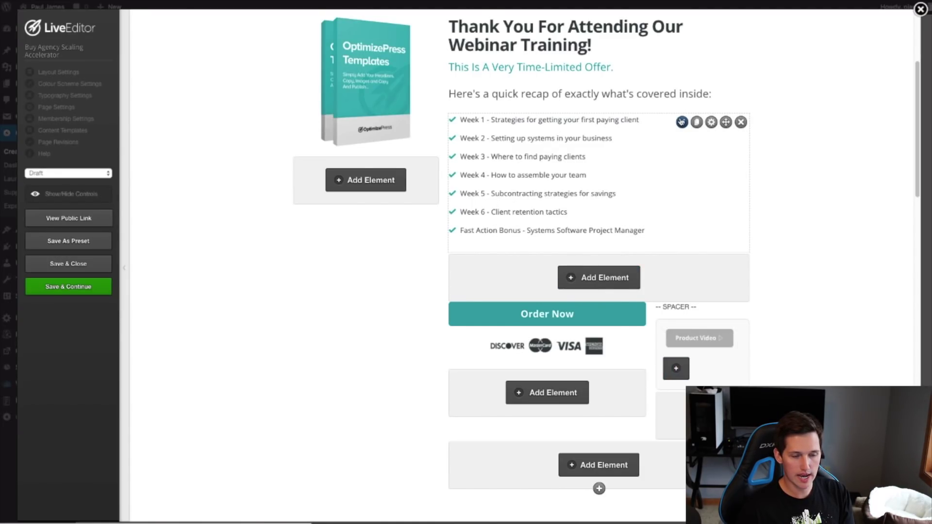
- Review the order page's layout from the header down through the order buttons, three-column features and testimonials
scroll(623, 242, "down", 2)
scroll(623, 243, "down", 4)
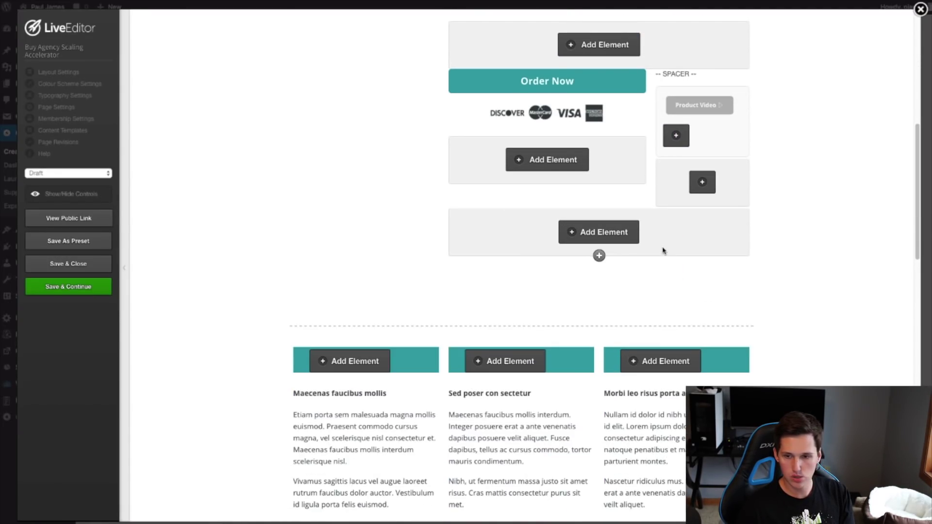
scroll(549, 317, "up", 11)
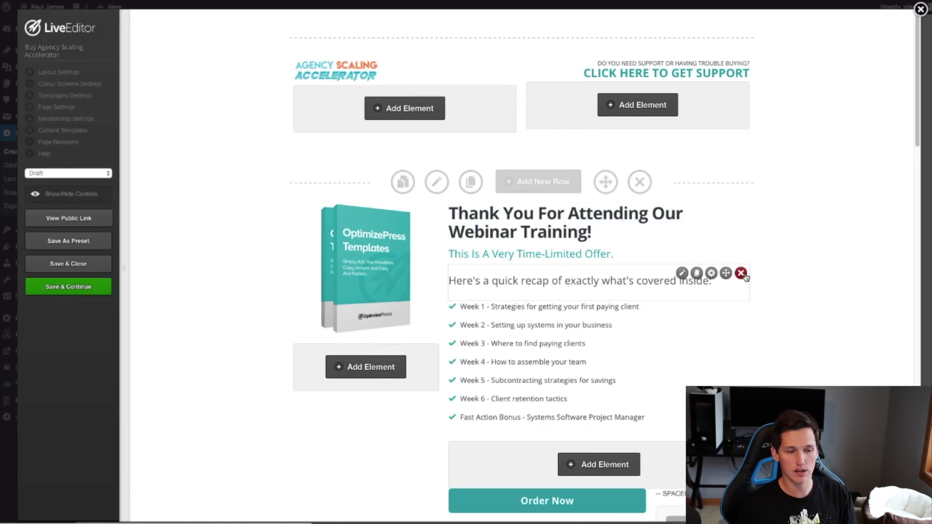
scroll(715, 293, "down", 4)
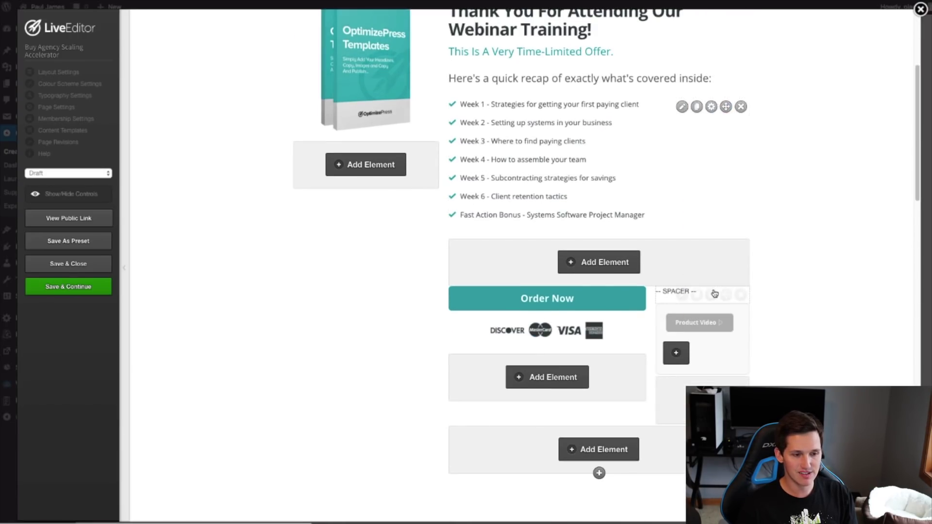
scroll(714, 292, "down", 4)
scroll(718, 302, "down", 10)
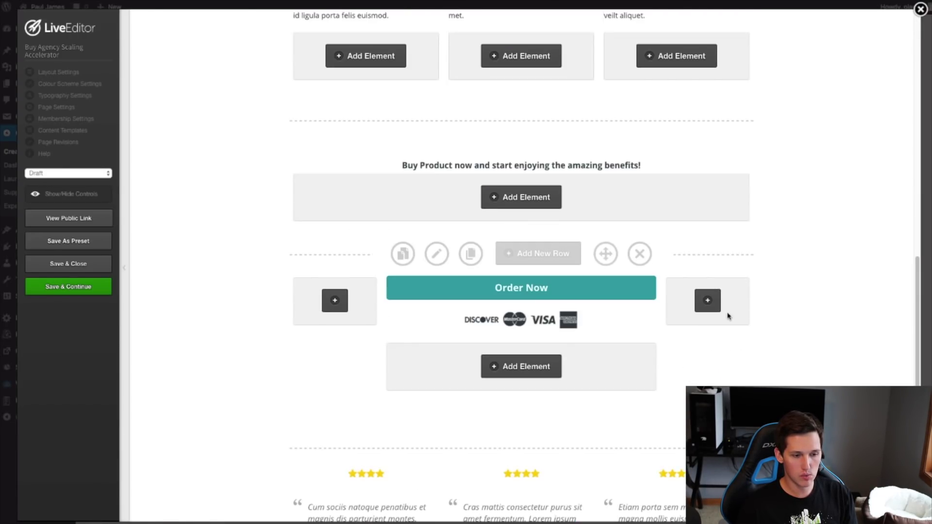
scroll(726, 325, "up", 15)
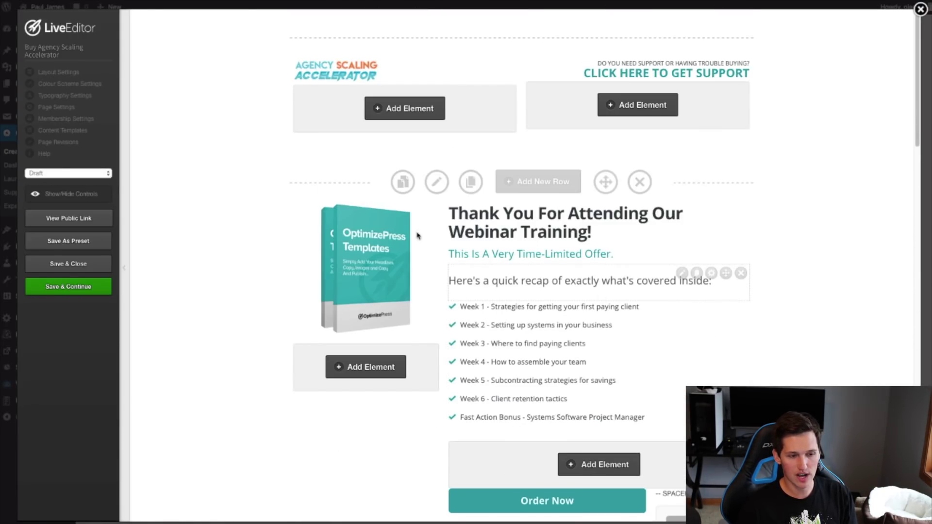
scroll(558, 313, "down", 8)
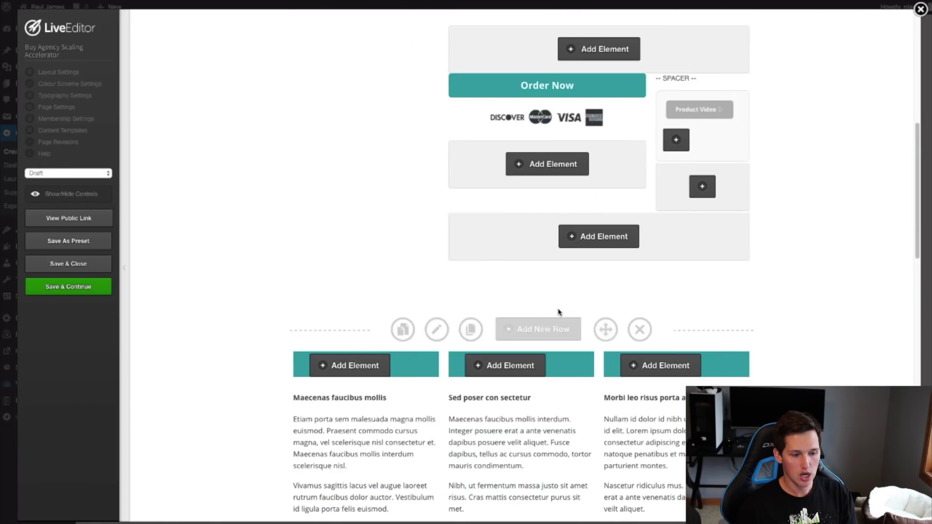
scroll(558, 312, "down", 4)
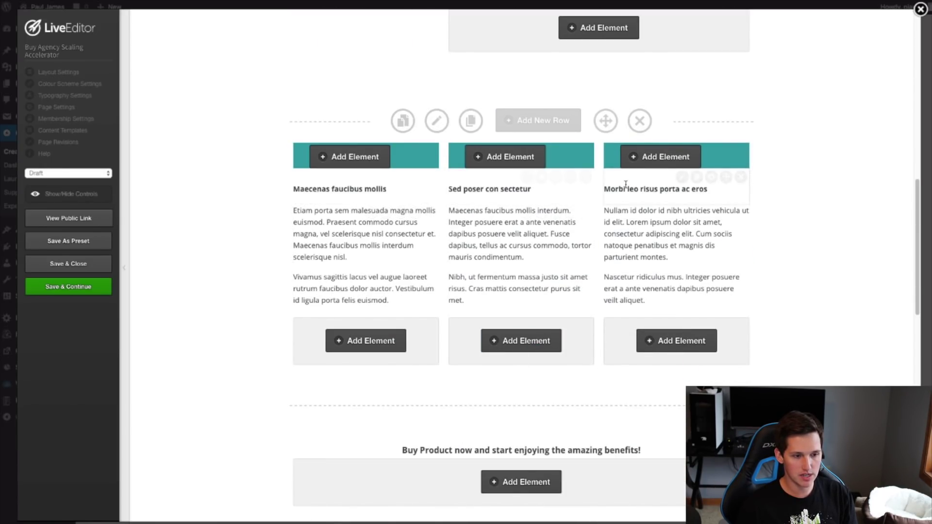
scroll(626, 184, "down", 4)
- Add a one-column row above the product image row and move the headlines and weekly checklist into it
scroll(593, 270, "up", 16)
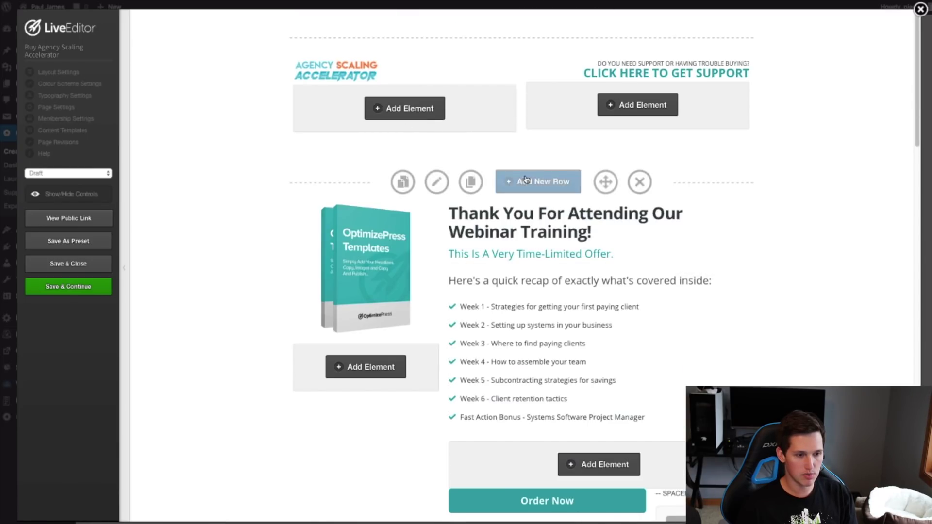
left_click(529, 180)
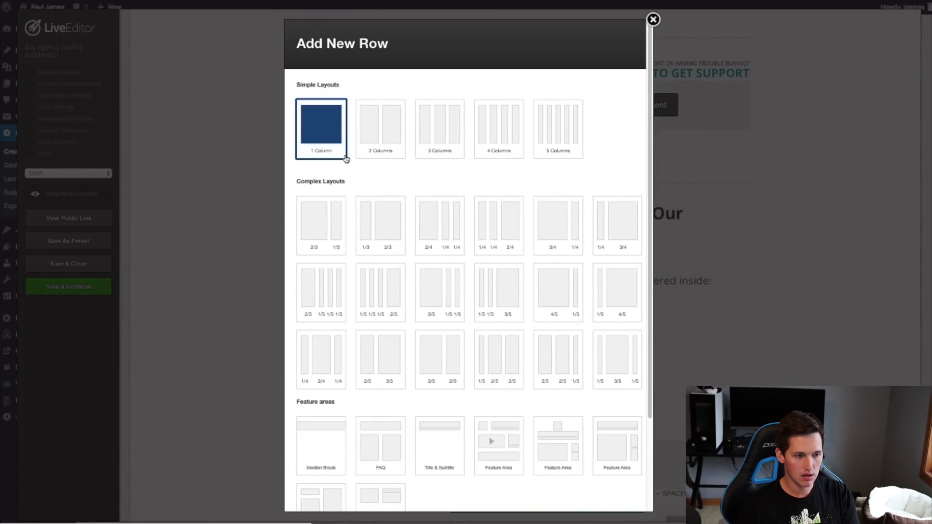
scroll(622, 495, "down", 3)
left_click(621, 486)
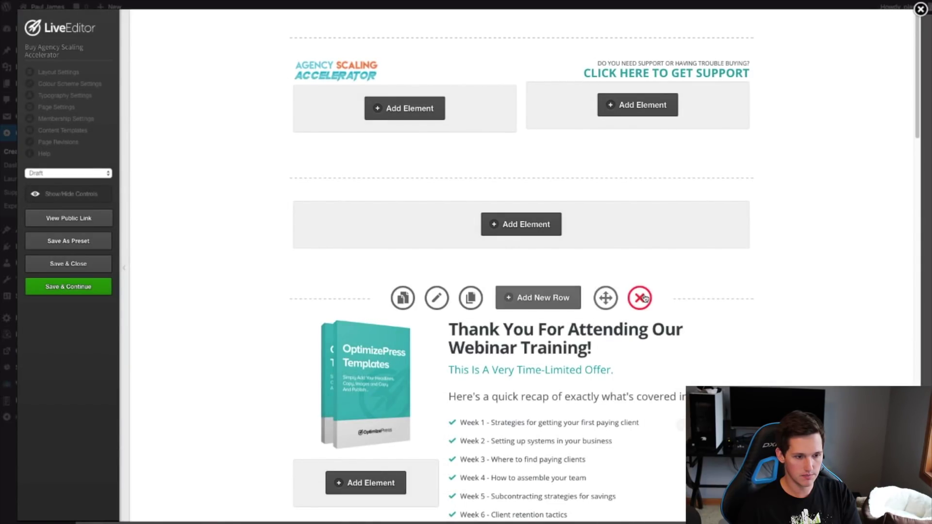
left_click_drag(724, 330, 703, 223)
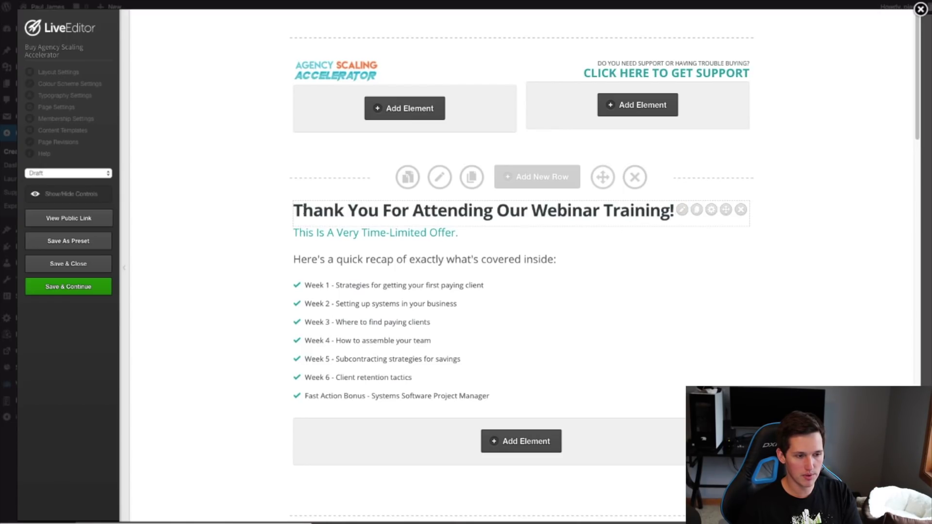
- Center-align the "Thank You For Attending Our Webinar Training!" headline and the "This Is A Very Time-Limited Offer." subheadline, and save the page
left_click(681, 209)
left_click(615, 358)
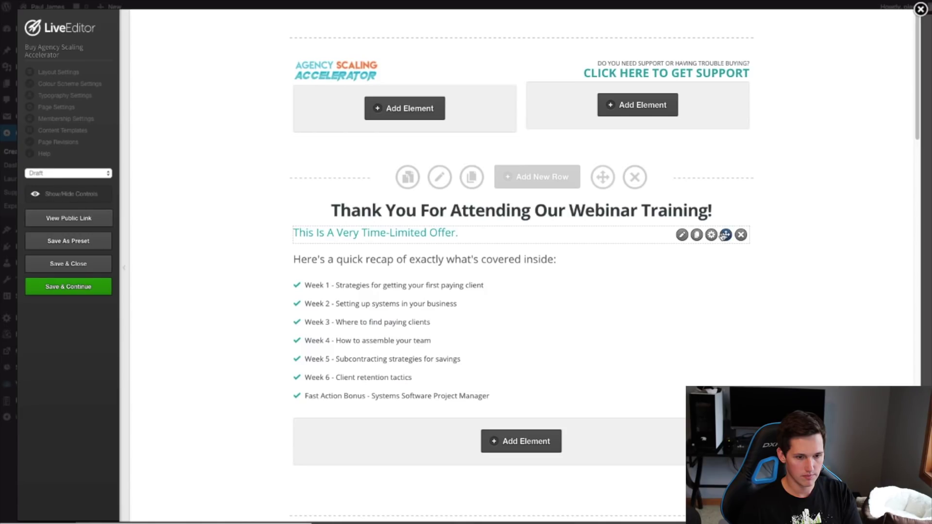
left_click(681, 234)
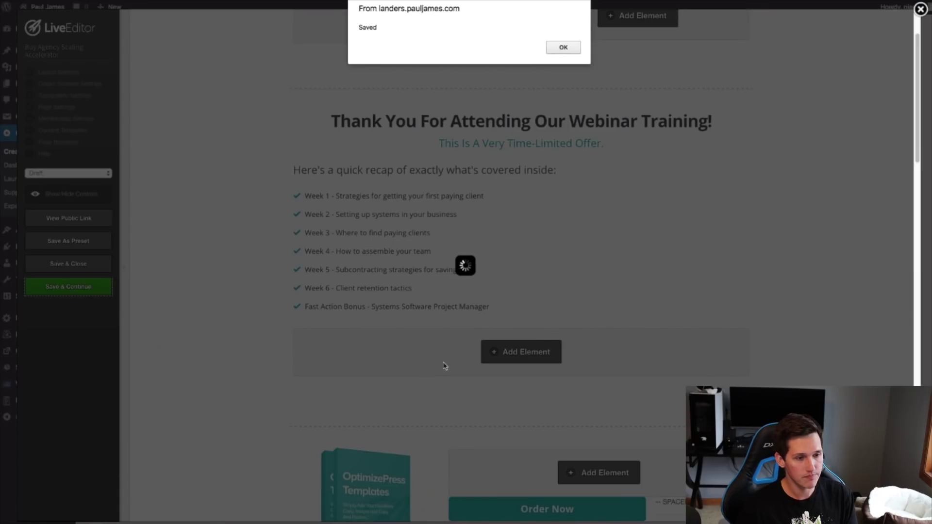
left_click(563, 47)
scroll(780, 375, "down", 5)
scroll(783, 381, "up", 4)
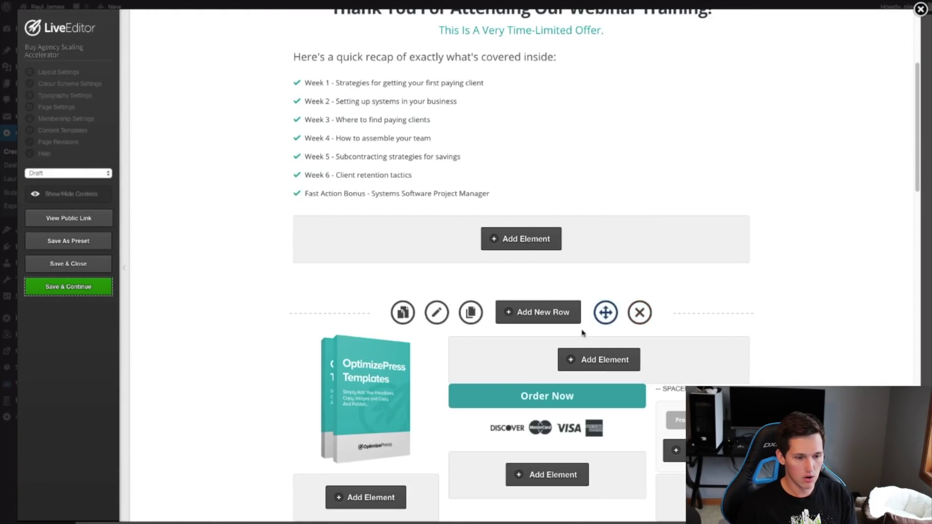
- Try to delete the product image row and the lower Order Now button row from the page
scroll(631, 328, "down", 1)
left_click(640, 299)
left_click(566, 47)
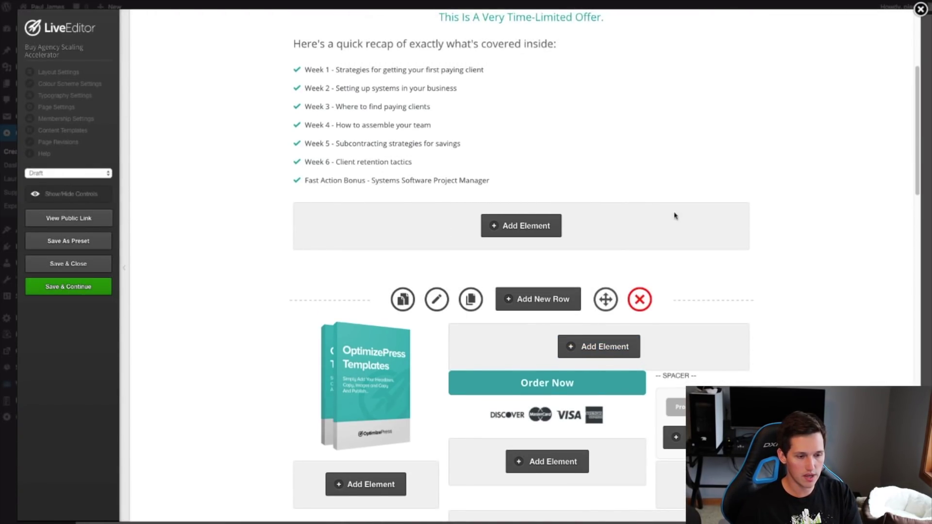
scroll(640, 281, "down", 8)
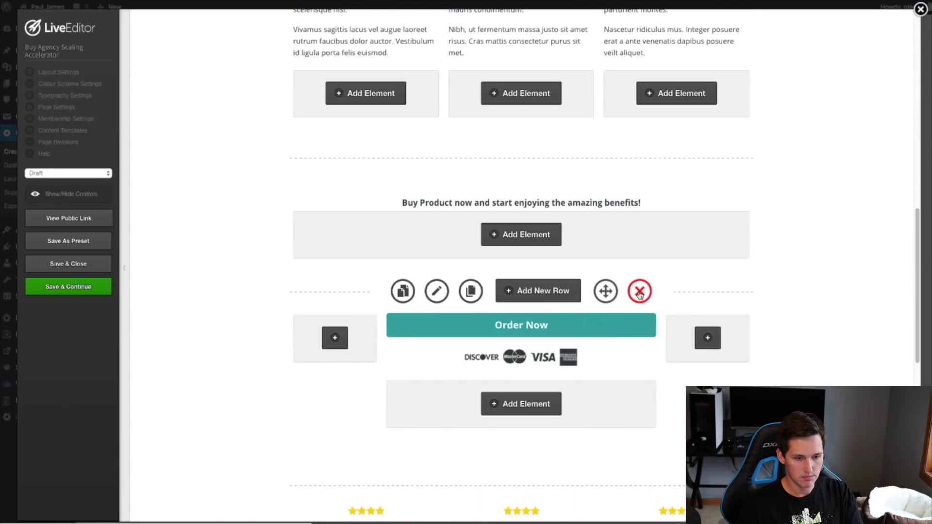
left_click(640, 291)
left_click(563, 47)
scroll(724, 334, "down", 3)
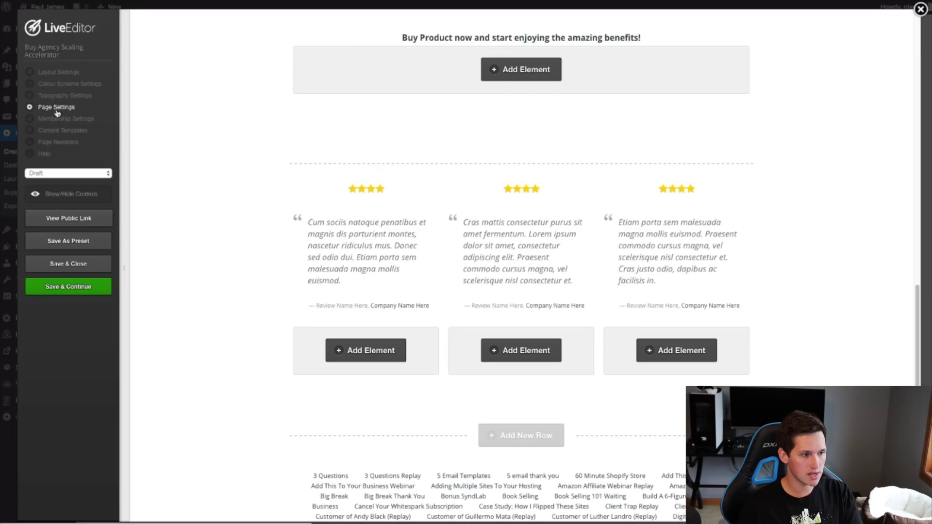
- Turn off the Footer Area in the layout settings, apply the update and save the page
left_click(449, 318)
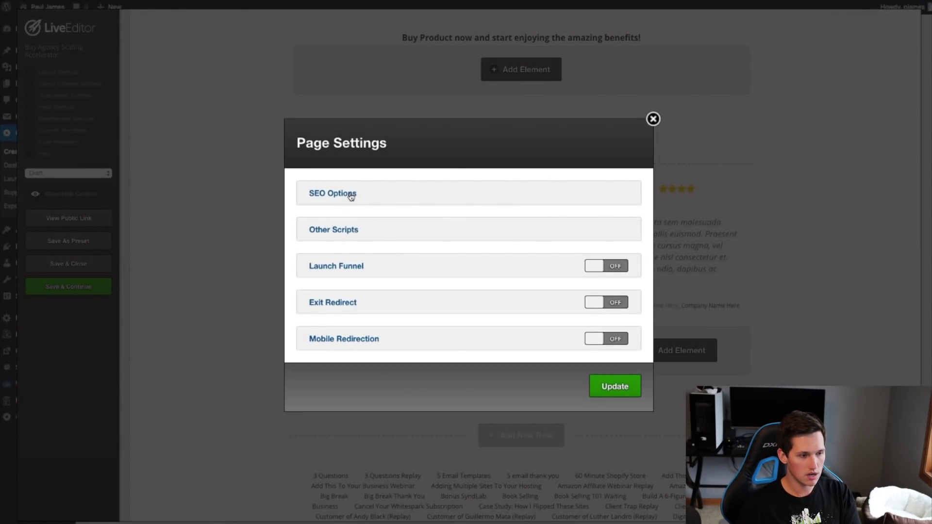
left_click(652, 119)
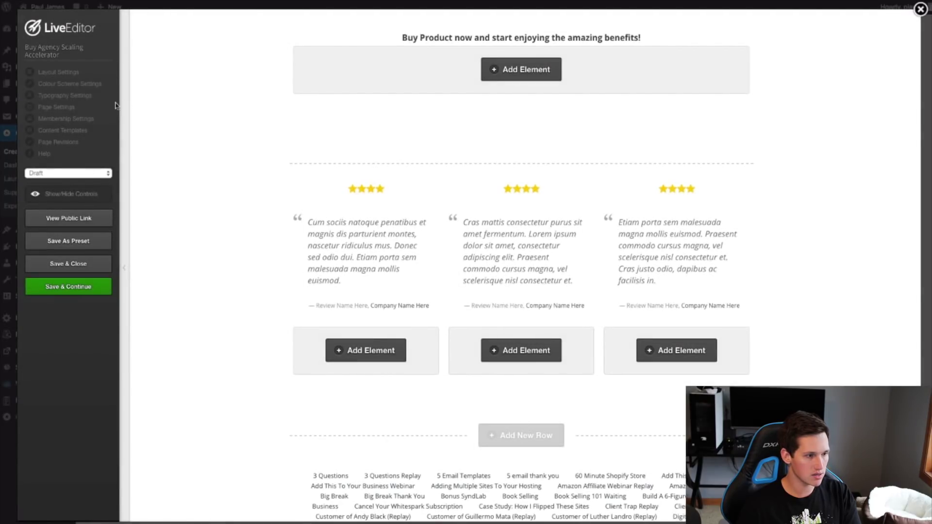
left_click(59, 71)
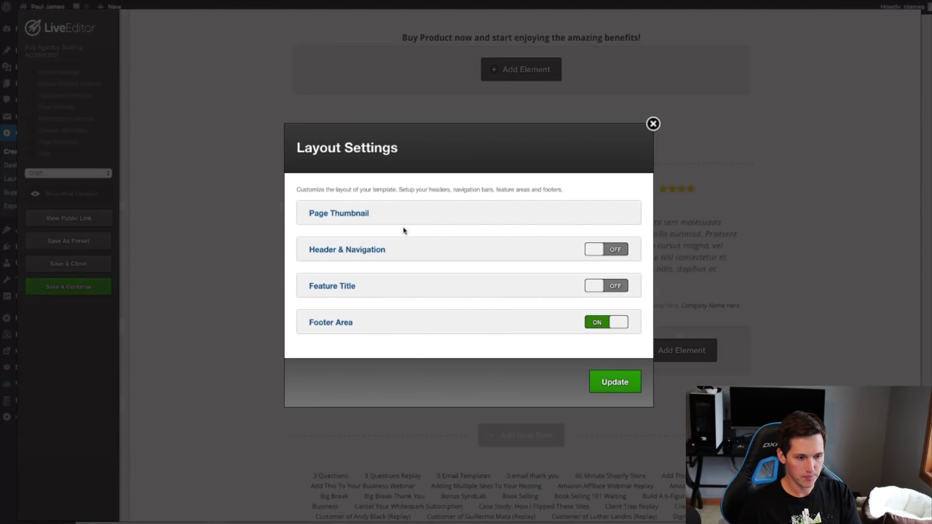
left_click(618, 329)
left_click(614, 381)
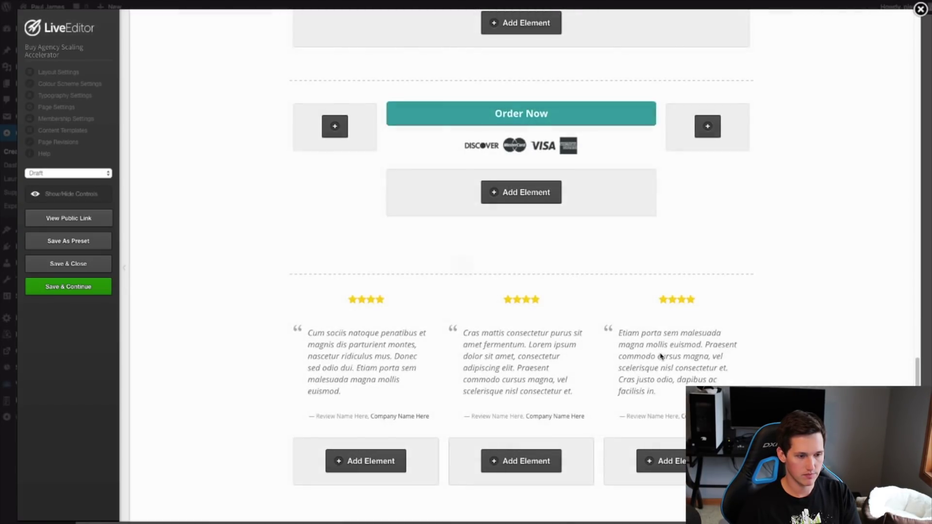
left_click(68, 286)
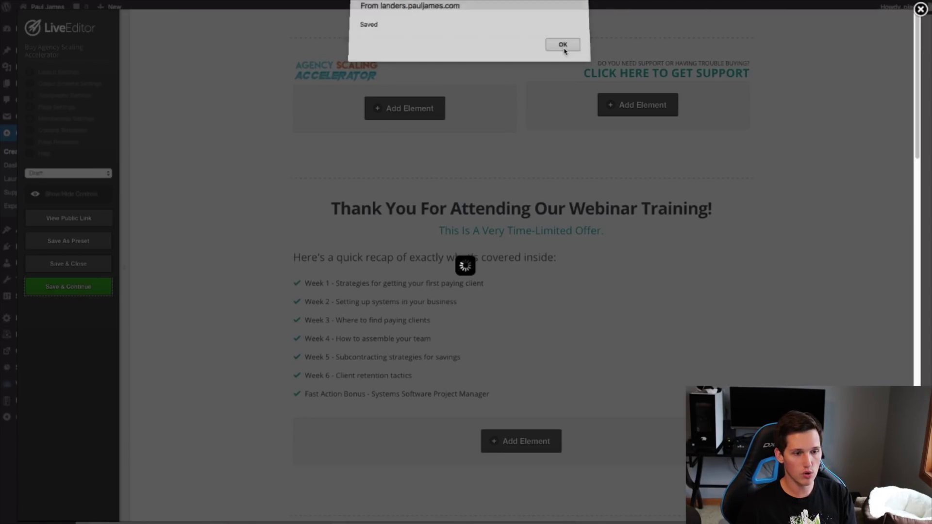
left_click(563, 46)
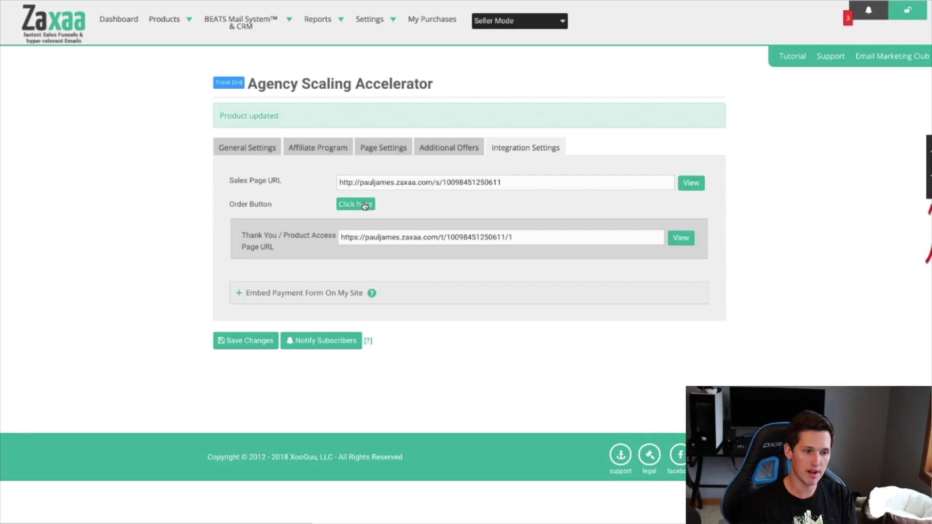
- Get the Agency Scaling Accelerator order button code in Zaxaa, and add a Custom HTML / Shortcode element below the weekly checklist in LiveEditor
left_click(358, 204)
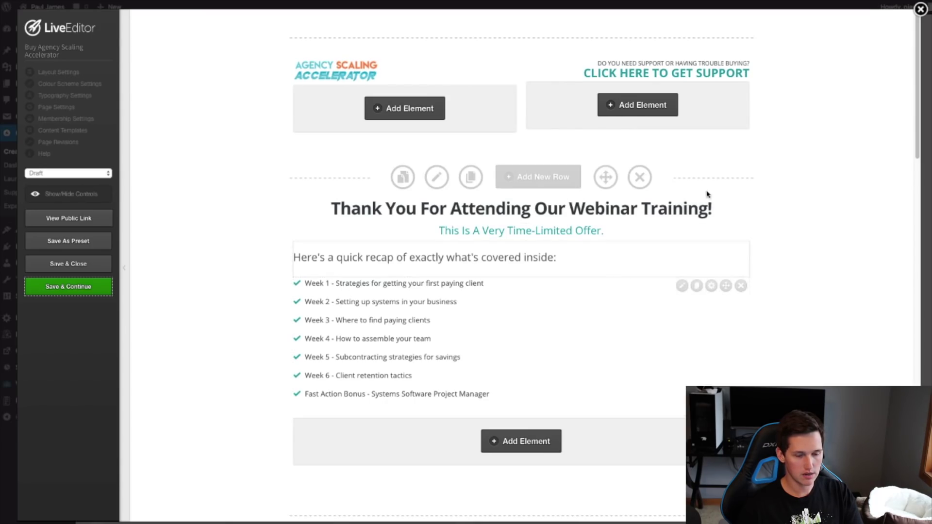
scroll(533, 399, "down", 2)
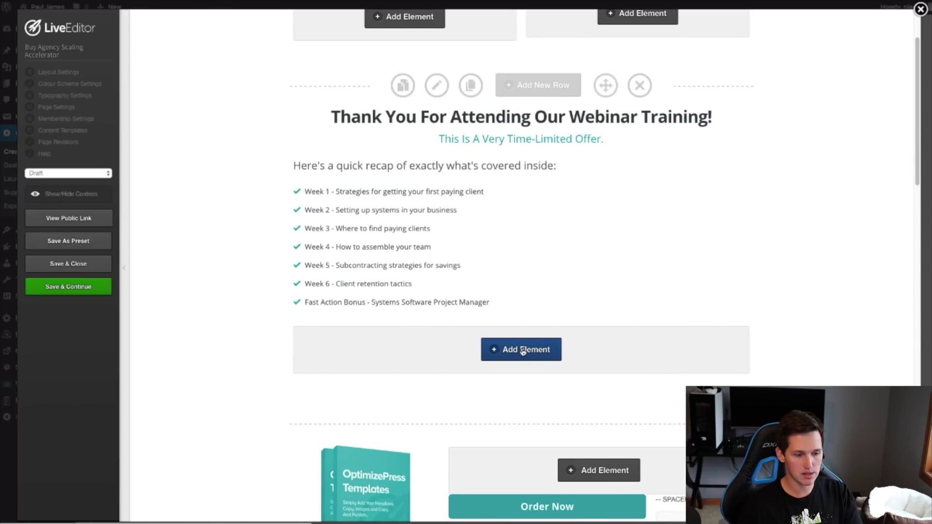
left_click(524, 348)
type("html")
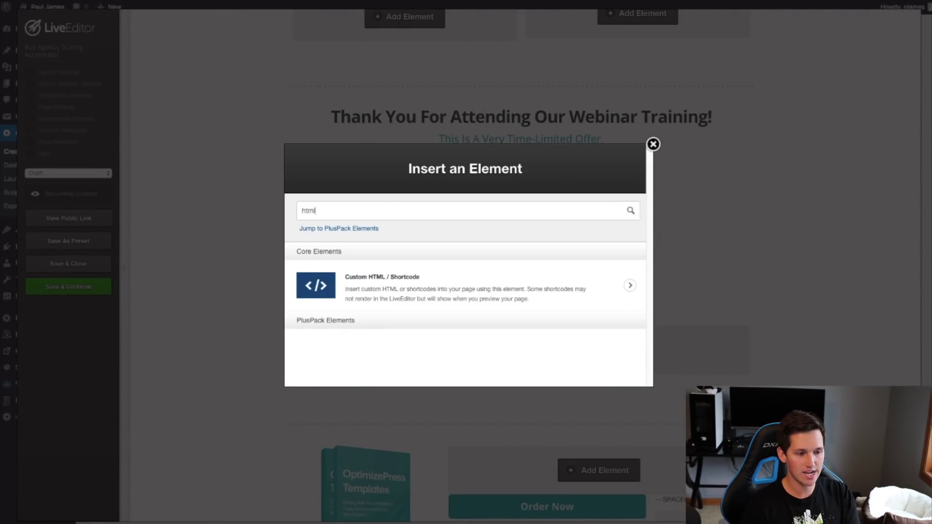
left_click(419, 291)
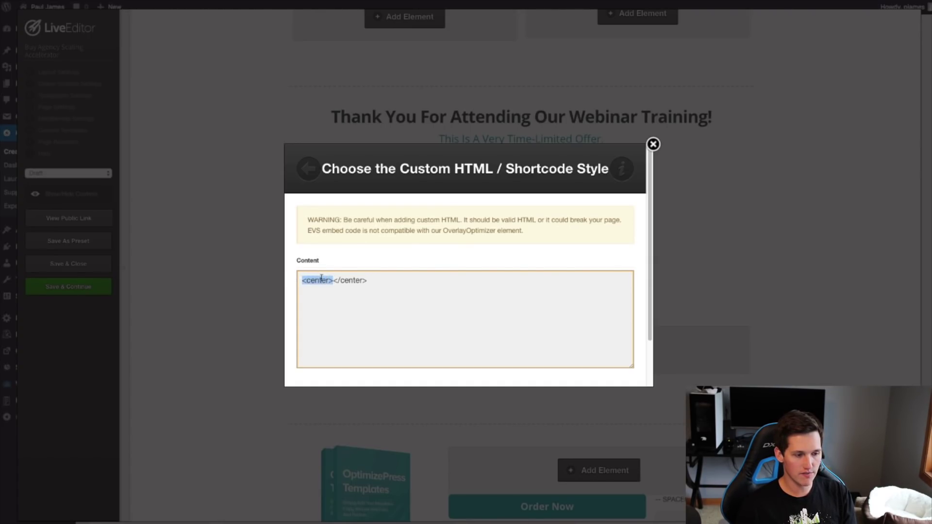
- Paste the Zaxaa order button code between <center> and </center> tags, insert the element and save the page
left_click_drag(332, 280, 367, 280)
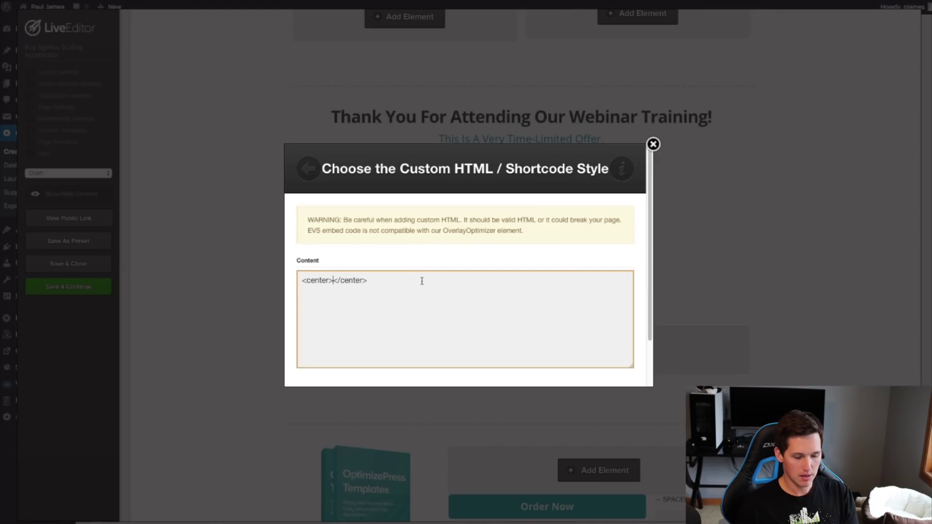
key("ctrl+v")
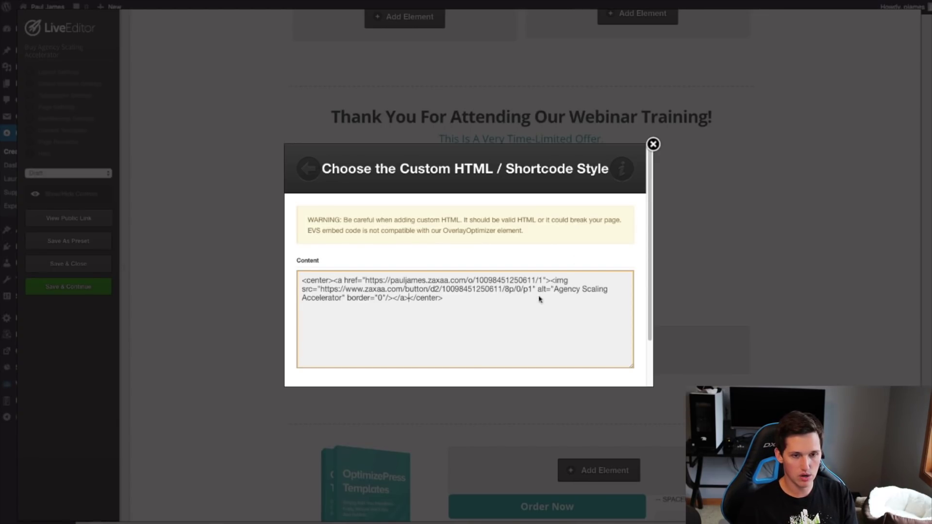
scroll(586, 333, "down", 3)
left_click(605, 369)
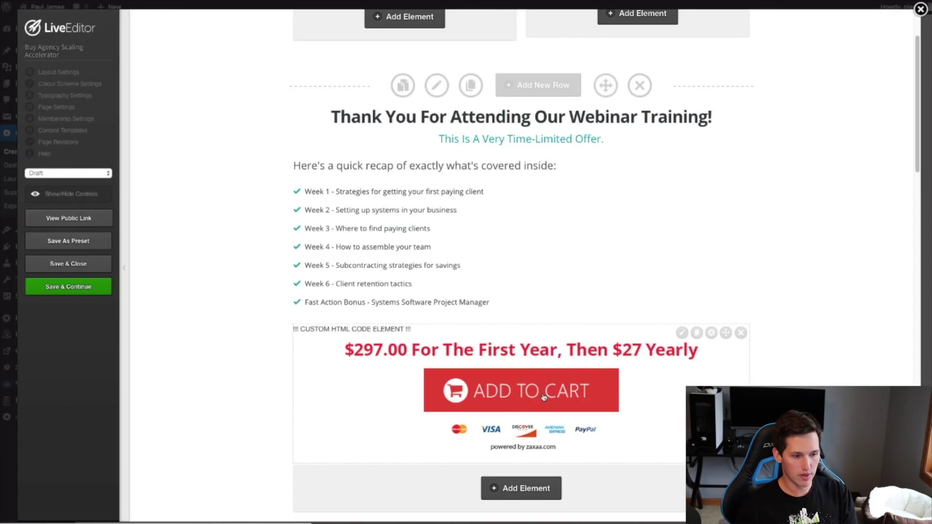
left_click(68, 287)
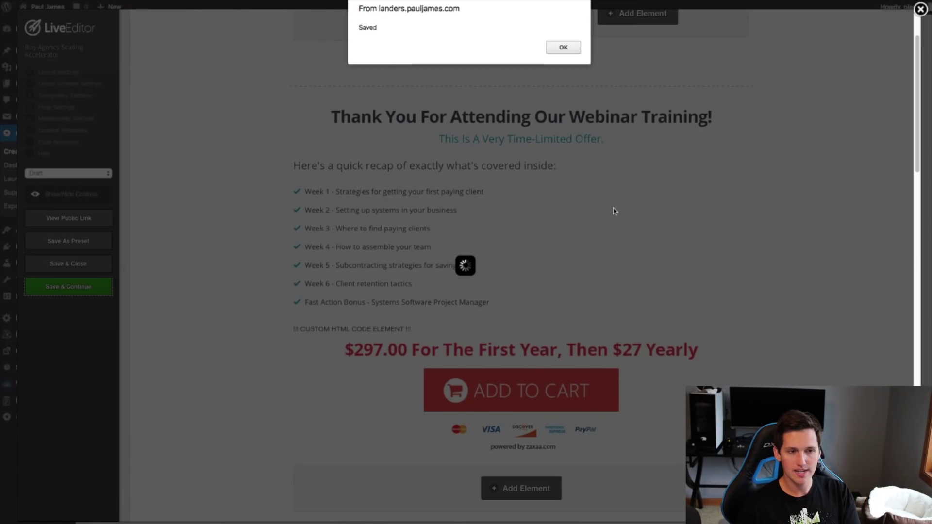
left_click(554, 50)
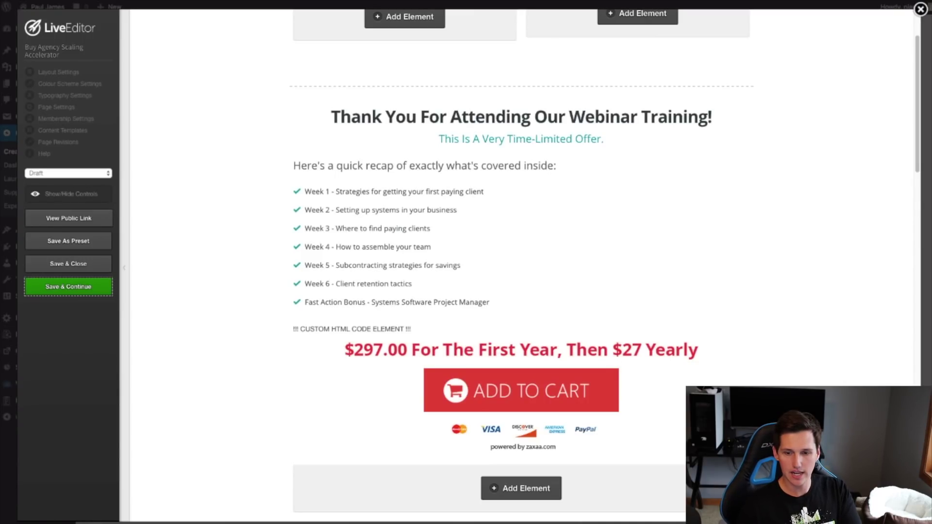
scroll(908, 306, "down", 2)
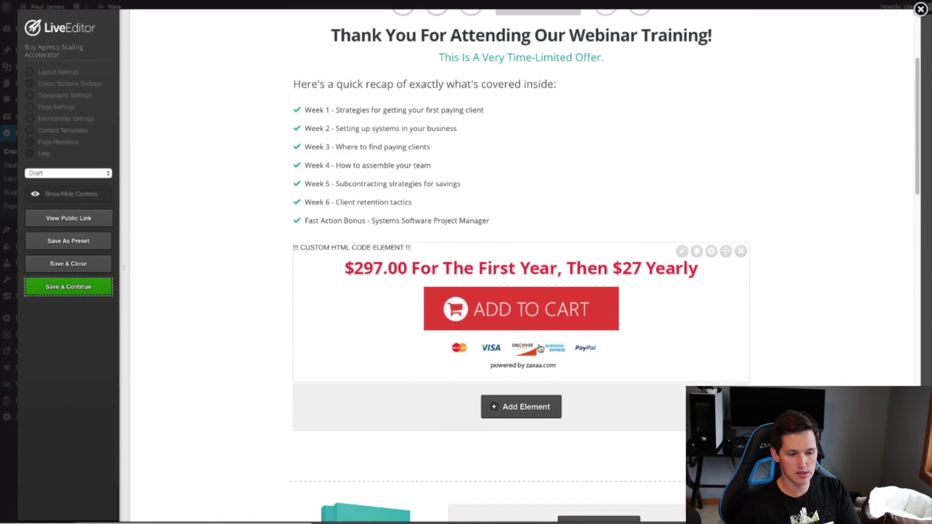
left_click(521, 407)
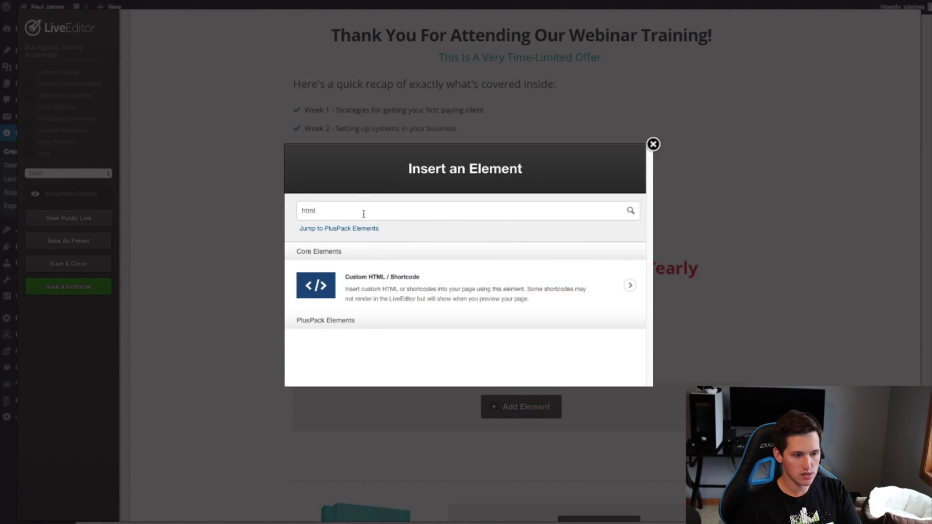
left_click(653, 144)
- Duplicate the "Thank You For Attending Our Webinar Training!" headline and move the copy directly above the Add To Cart element
scroll(712, 97, "up", 2)
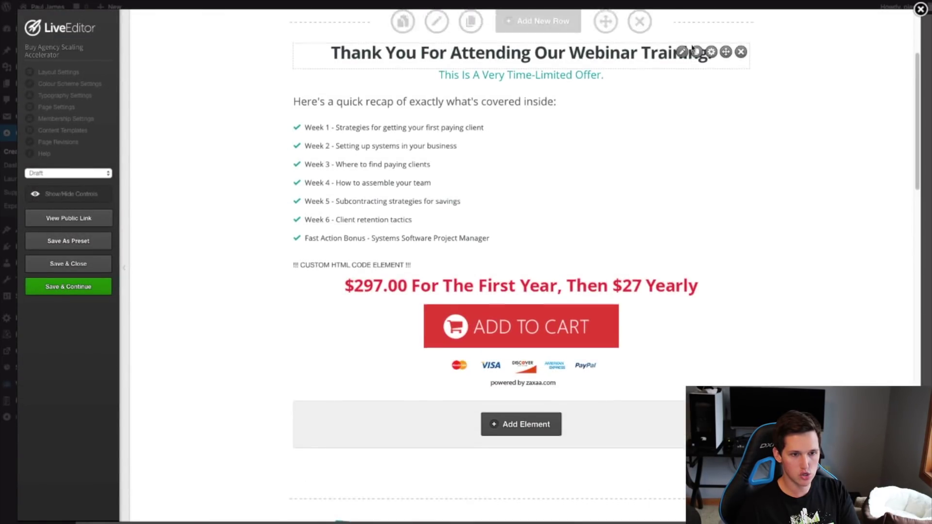
left_click(697, 109)
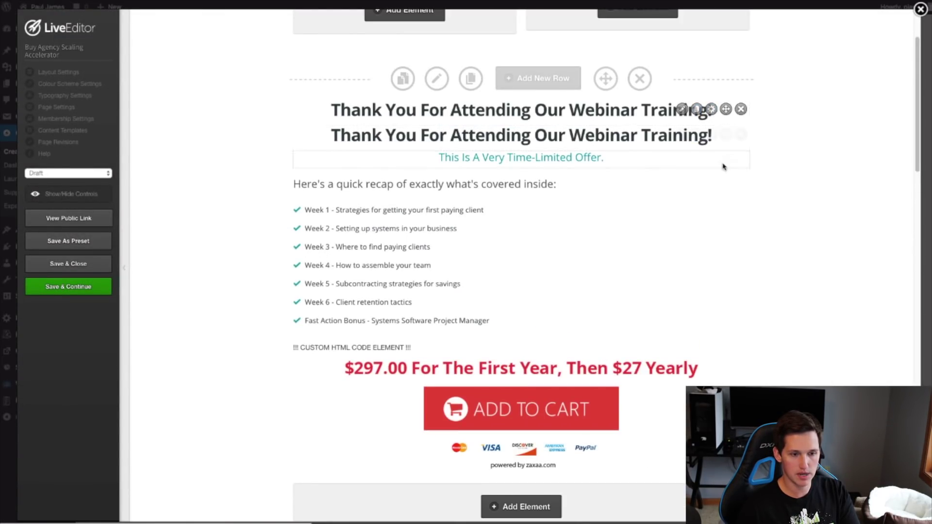
left_click_drag(728, 135, 738, 334)
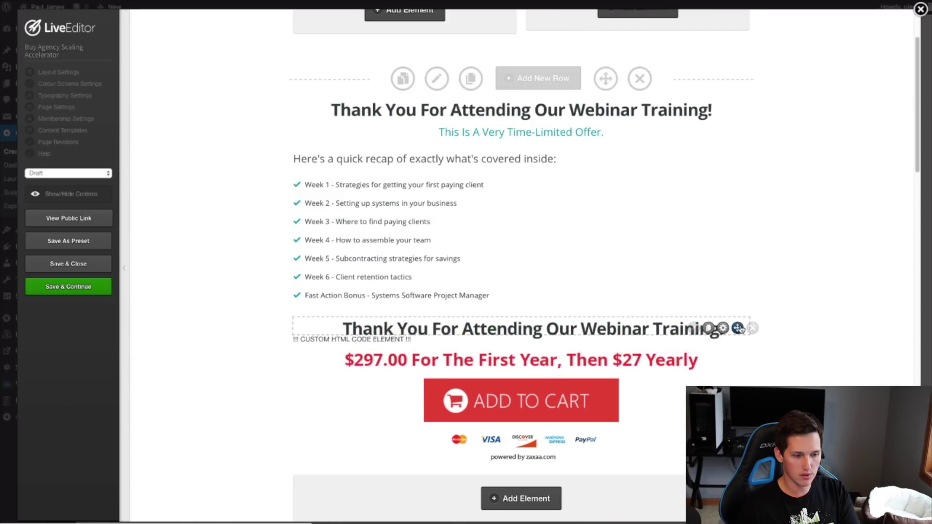
- Replace the copied headline's text with "Lock In Your Discounted Webinar Price Below:" and insert it into the page
left_click(681, 326)
left_click_drag(483, 290, 239, 266)
type("Lock")
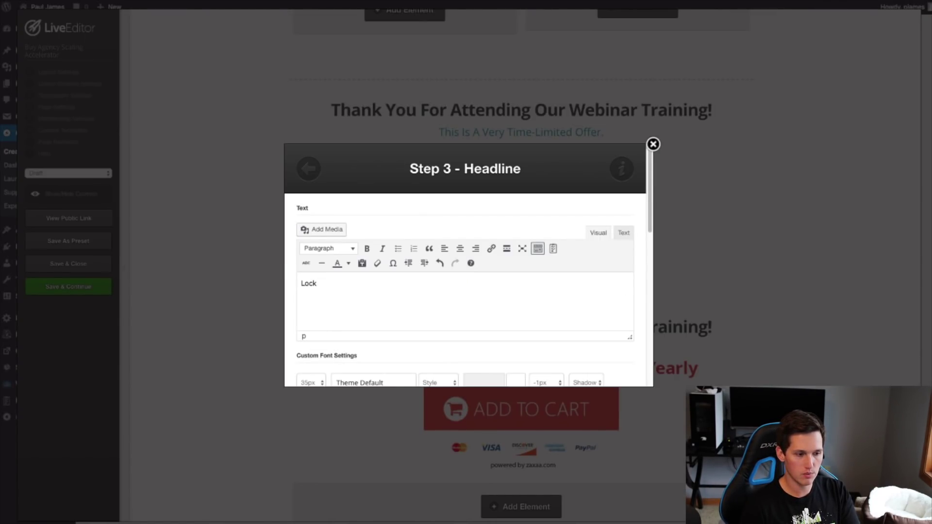
type("In")
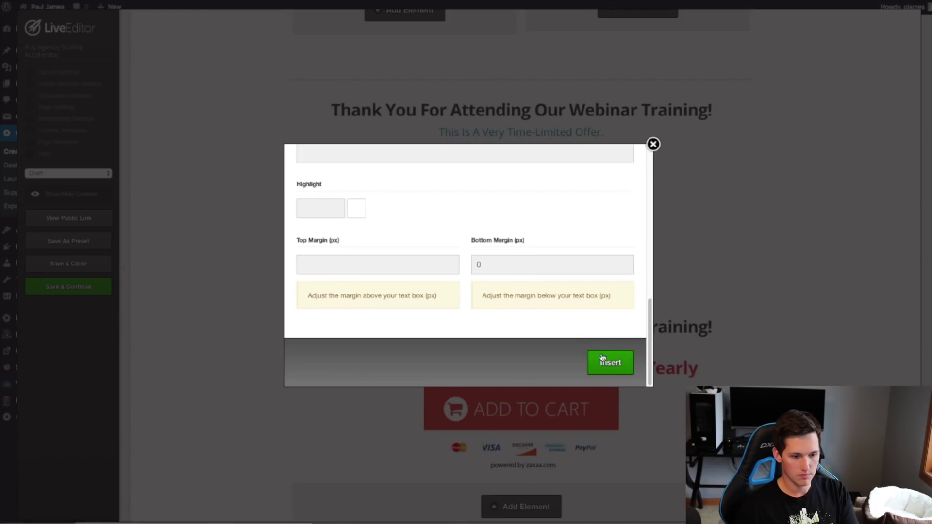
left_click(606, 360)
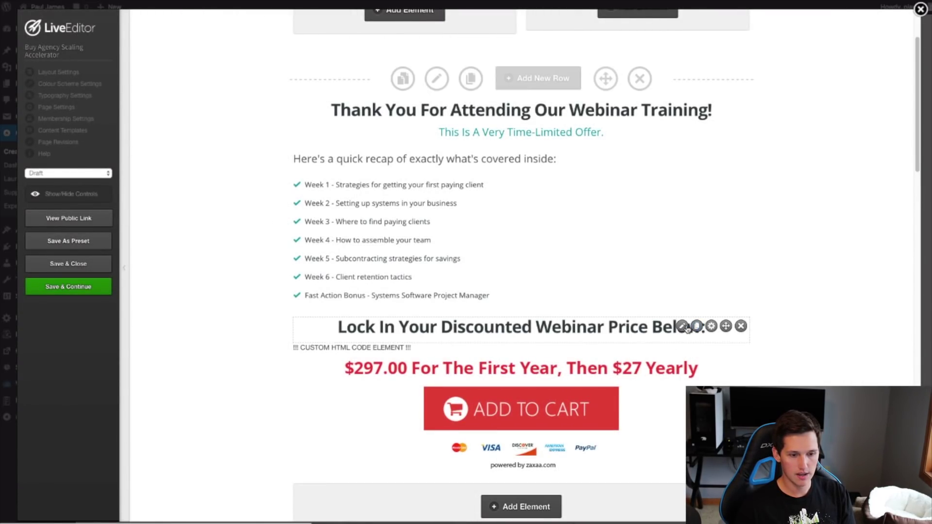
- Capitalize "DISCOUNTED" in the webinar price headline, reduce the headline's font size, insert the change and save the page
left_click(681, 326)
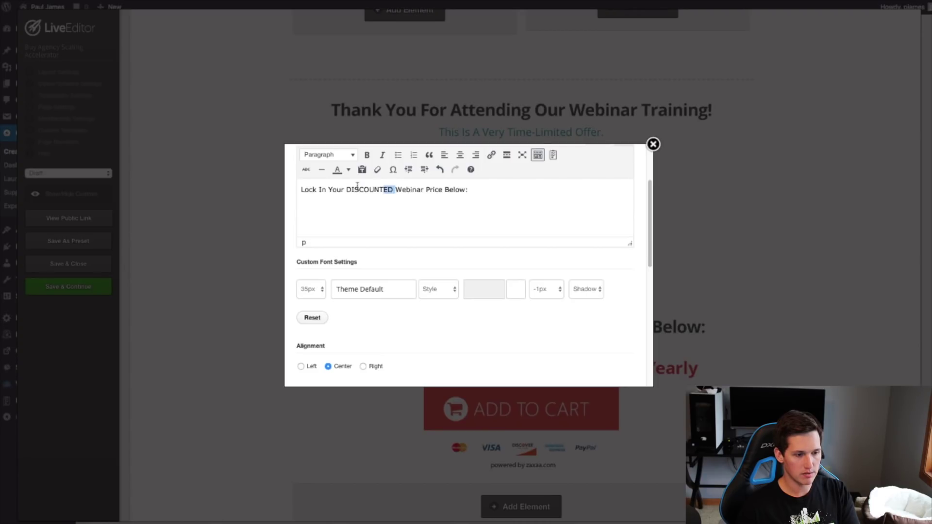
left_click_drag(357, 186, 345, 189)
scroll(375, 241, "down", 1)
left_click(316, 270)
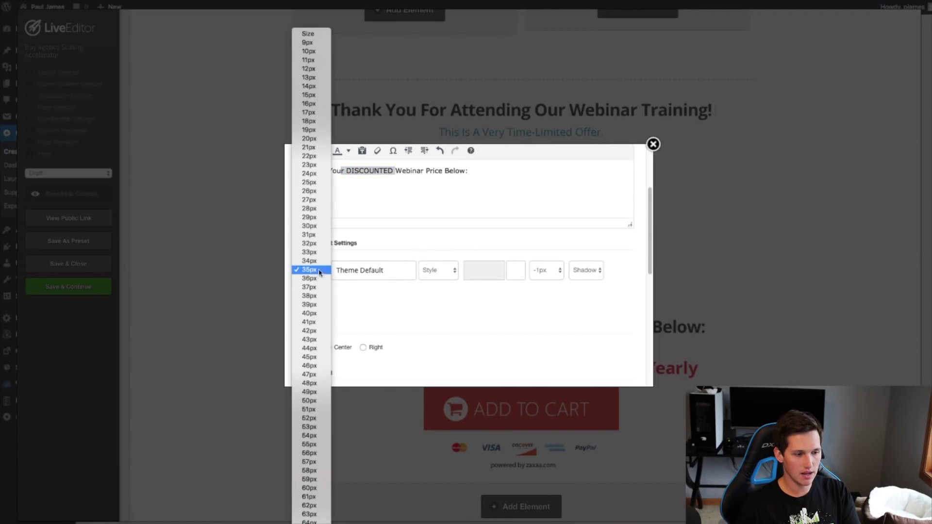
scroll(487, 267, "down", 5)
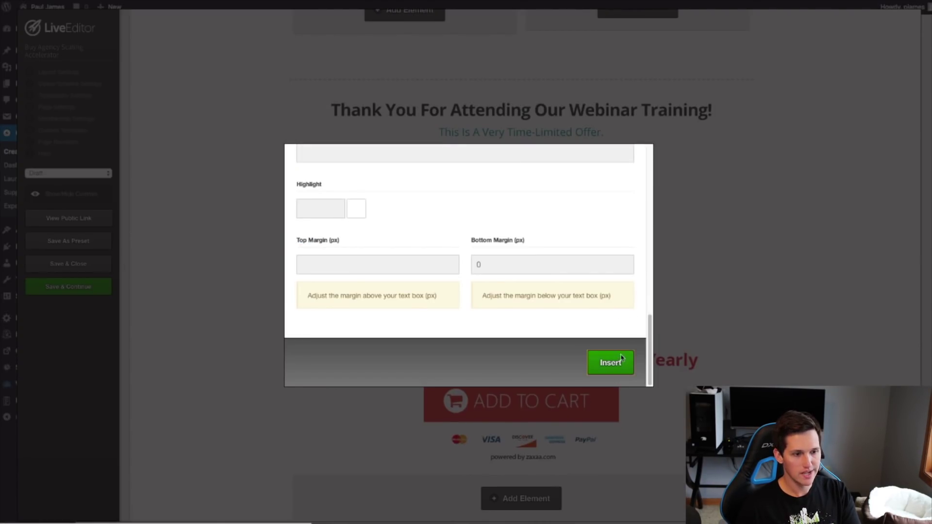
left_click(613, 361)
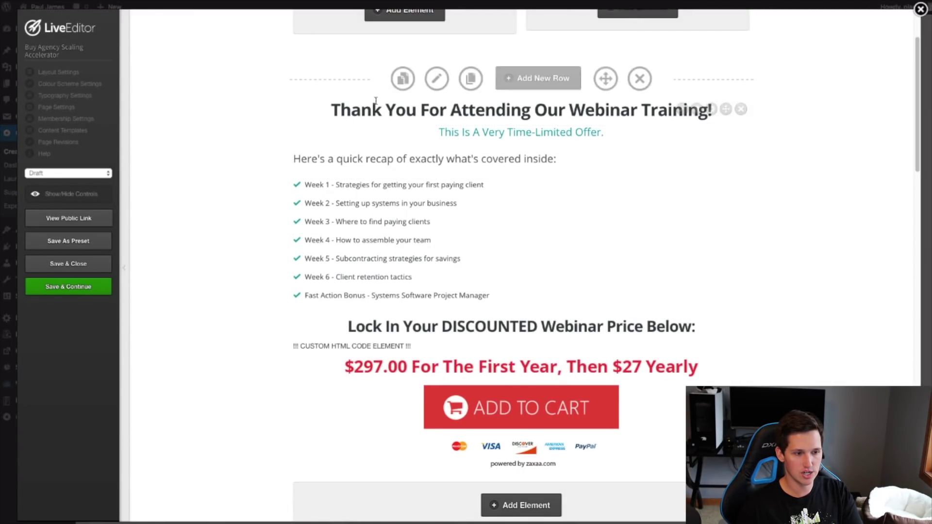
scroll(772, 352, "down", 4)
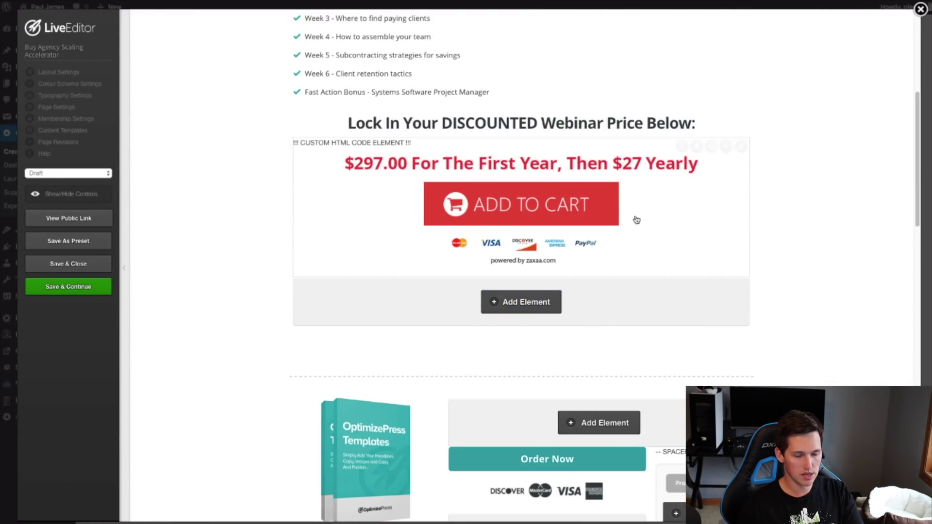
left_click(69, 286)
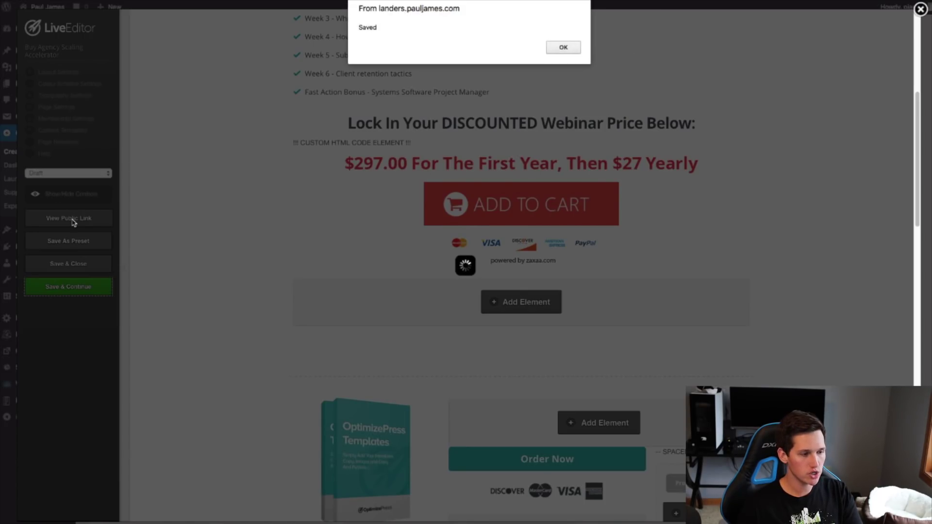
left_click(563, 47)
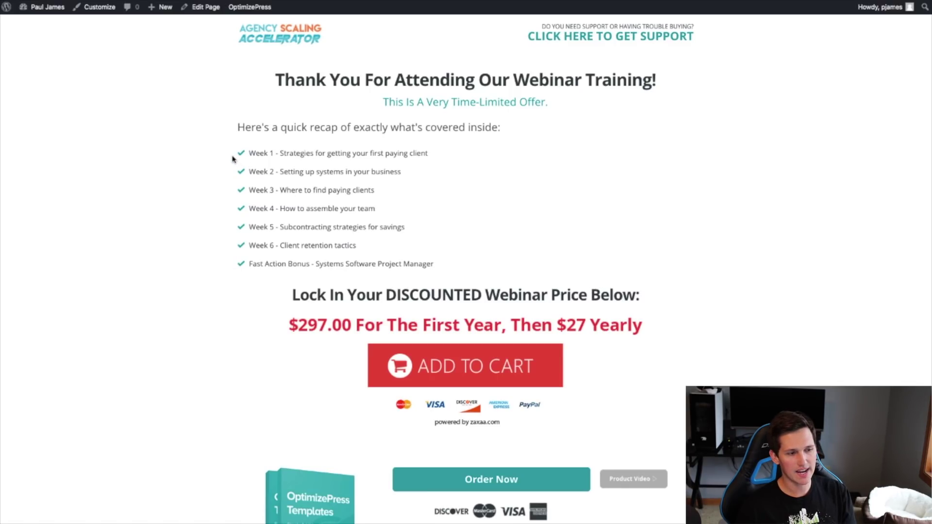
- Examine the weekly checklist items on the public view of the order page
left_click_drag(230, 152, 249, 150)
left_click_drag(313, 152, 428, 153)
left_click_drag(439, 265, 239, 156)
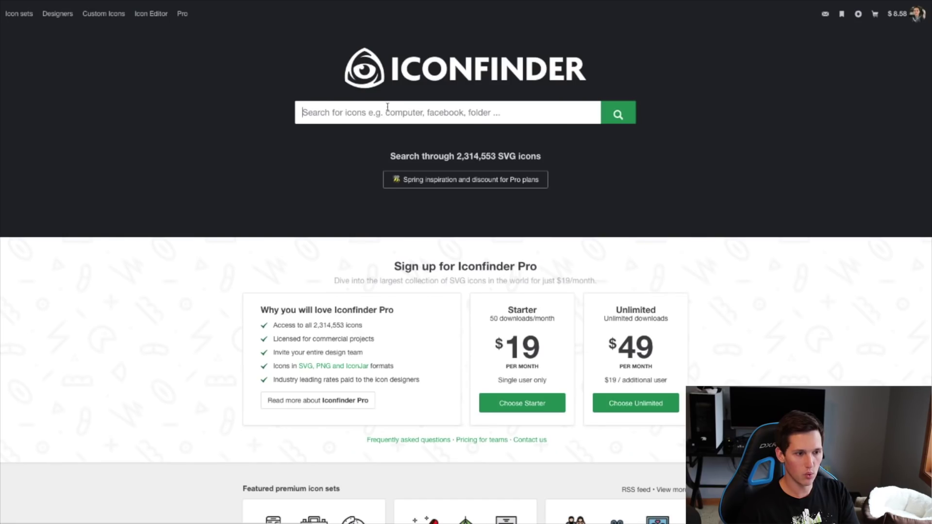
- Search Iconfinder for "scaling" icons
left_click(365, 119)
type("scaling")
key("Return")
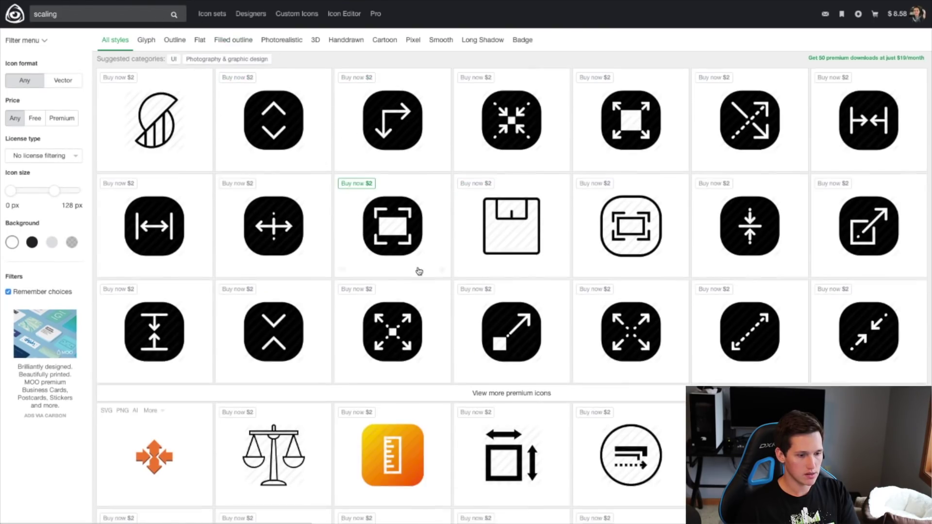
- Look through the "scaling" icon results for a suitable image
scroll(486, 286, "down", 4)
scroll(532, 297, "down", 12)
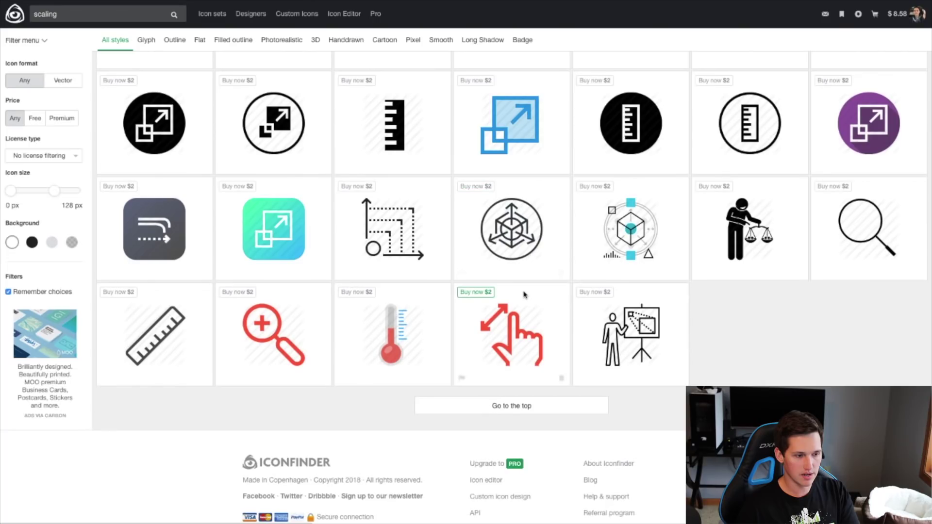
scroll(524, 294, "up", 15)
- Search Iconfinder for "fast" icons and look through the results
double_click(45, 13)
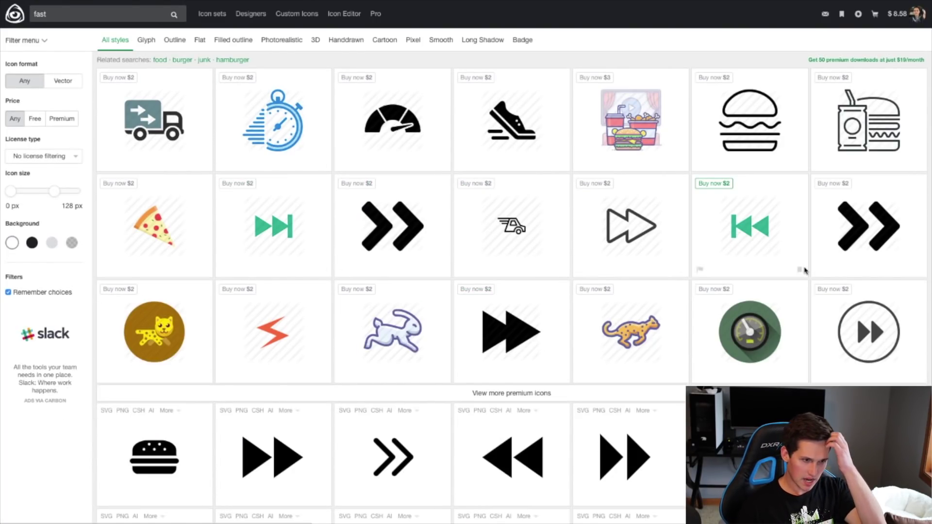
scroll(747, 273, "down", 6)
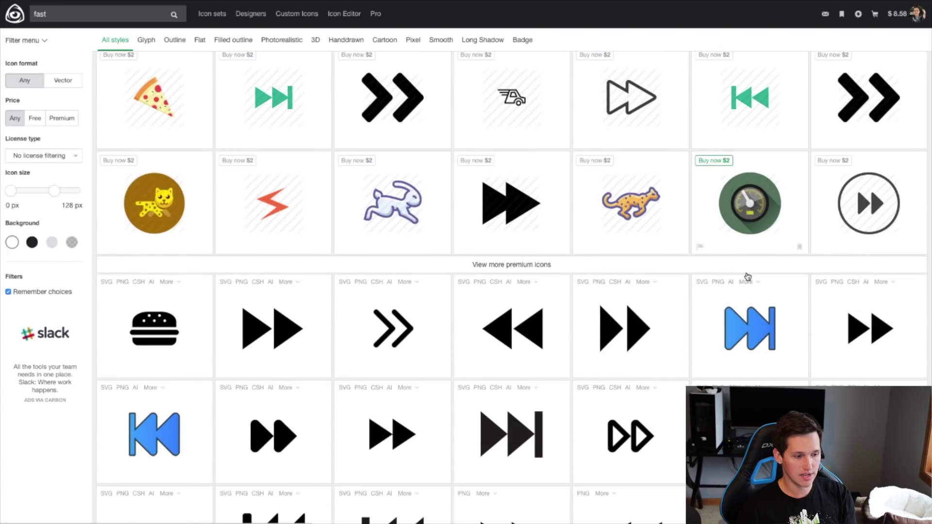
scroll(746, 278, "down", 10)
scroll(308, 225, "up", 15)
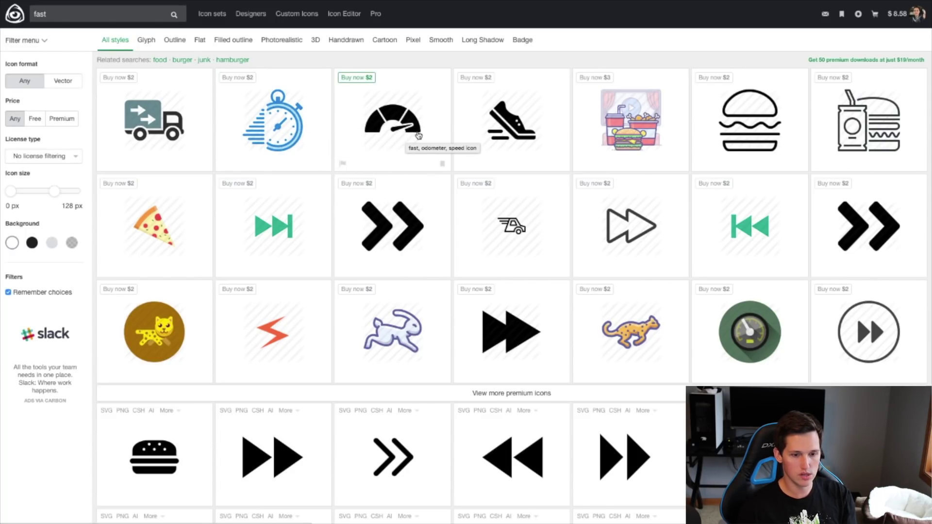
- Search Iconfinder for "accelerate" icons and look through the results
key("ctrl+a")
type("accelerate")
key("Return")
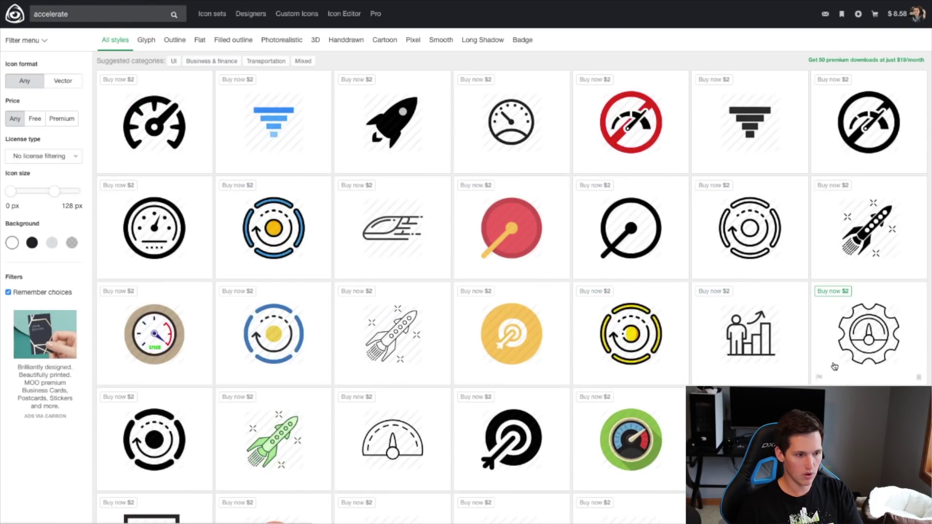
scroll(819, 357, "down", 1)
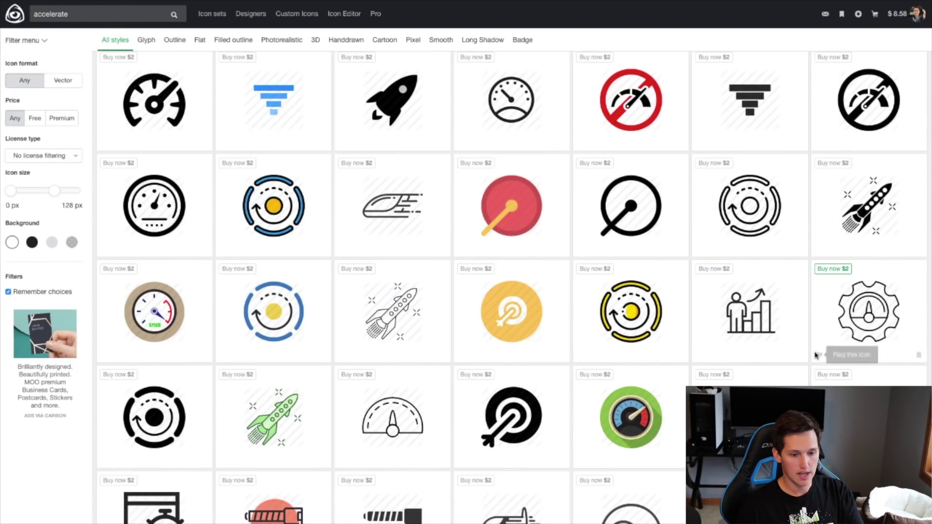
scroll(654, 358, "down", 7)
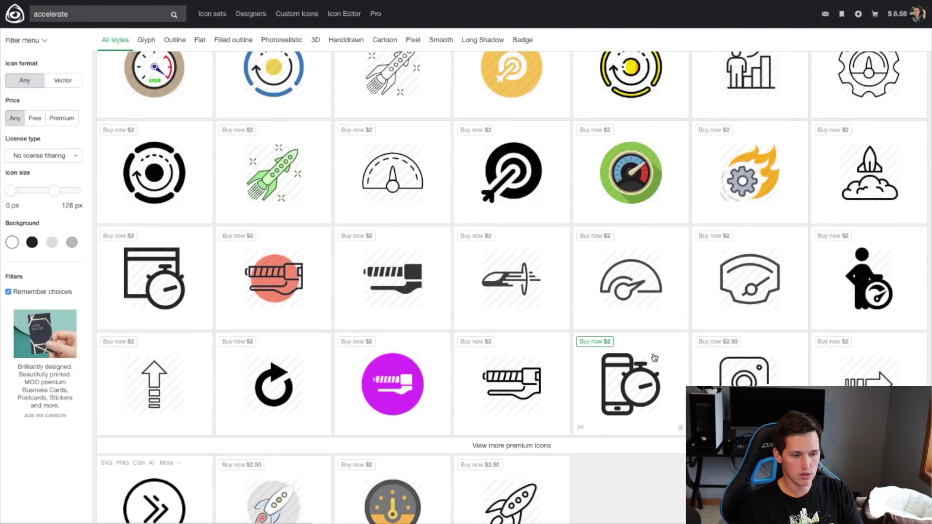
scroll(687, 367, "up", 4)
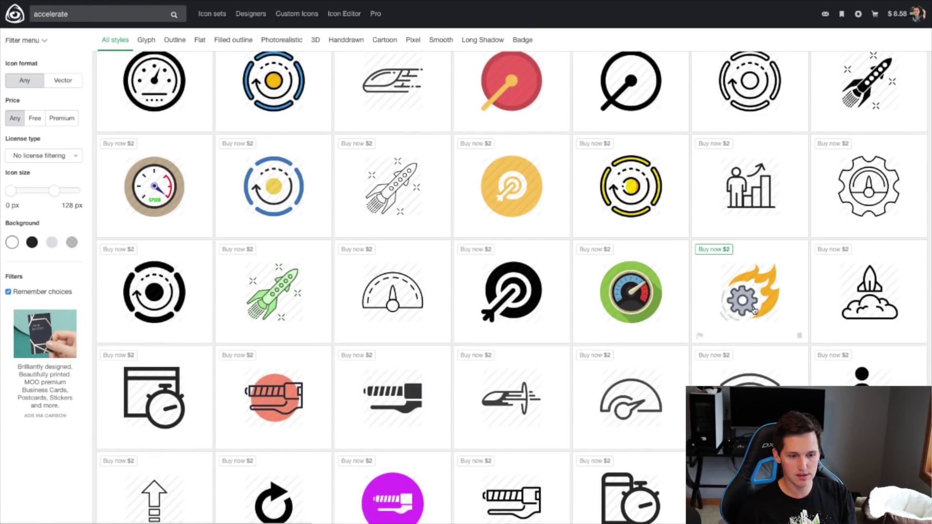
- Search Iconfinder for "rocket" icons and buy the green-finned rocket on the dark starry circle
scroll(760, 305, "up", 3)
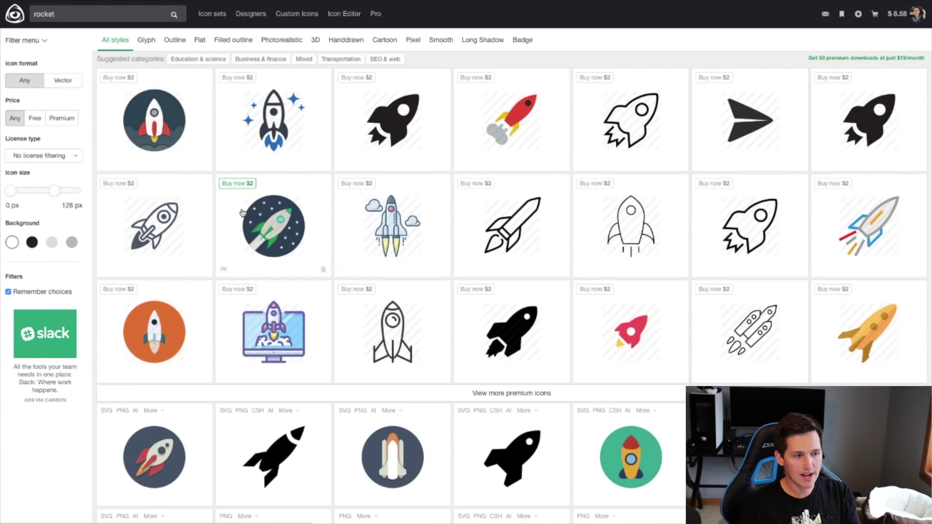
scroll(331, 217, "down", 1)
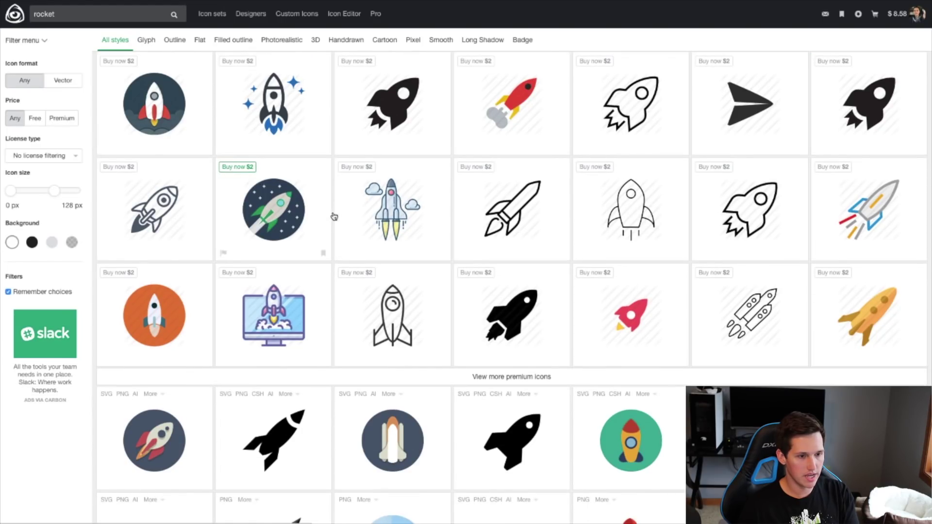
scroll(340, 216, "down", 8)
scroll(381, 221, "up", 4)
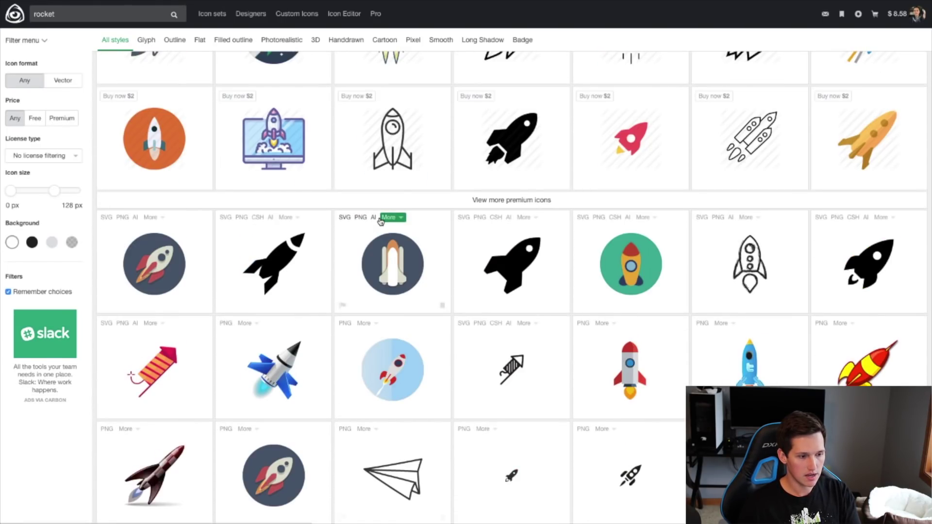
scroll(381, 222, "up", 4)
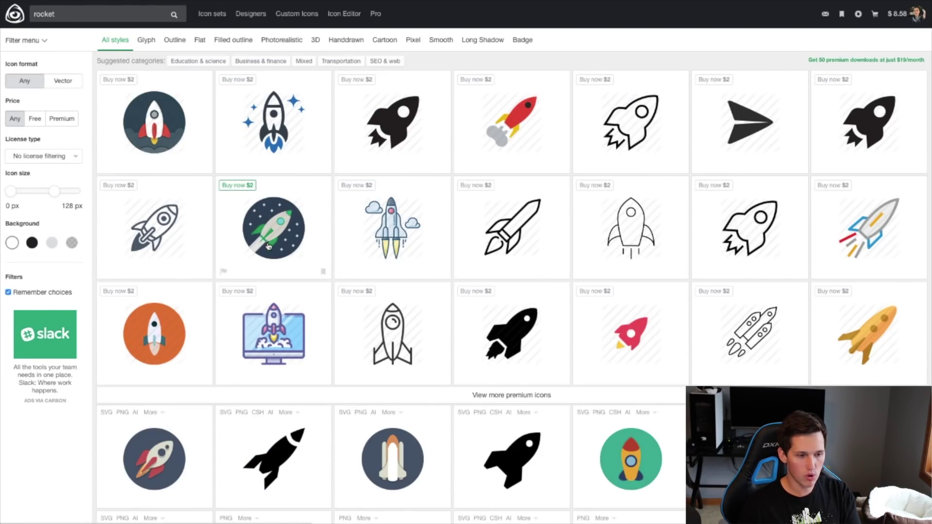
left_click(248, 187)
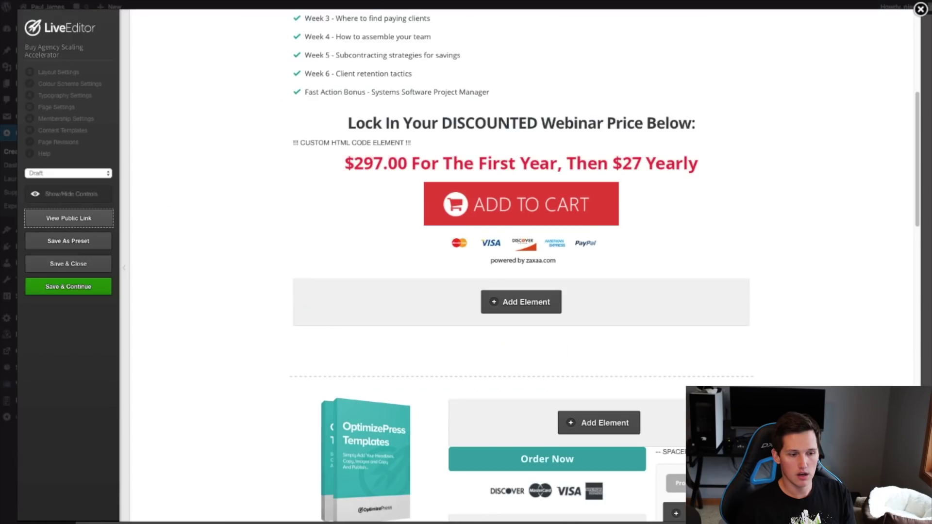
- Insert a simple 2 Columns row between the logo row and the "Thank You For Attending Our Webinar Training!" row
scroll(560, 294, "up", 6)
scroll(560, 295, "down", 7)
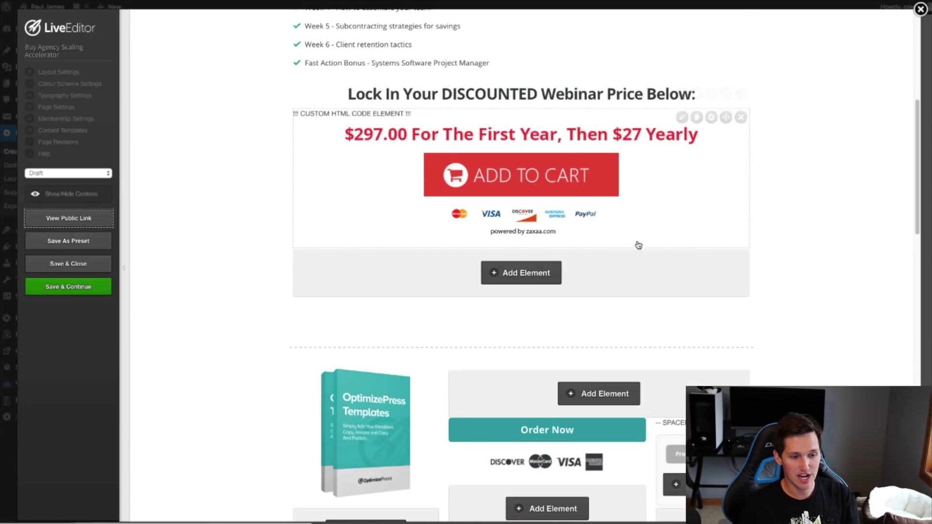
scroll(414, 275, "up", 7)
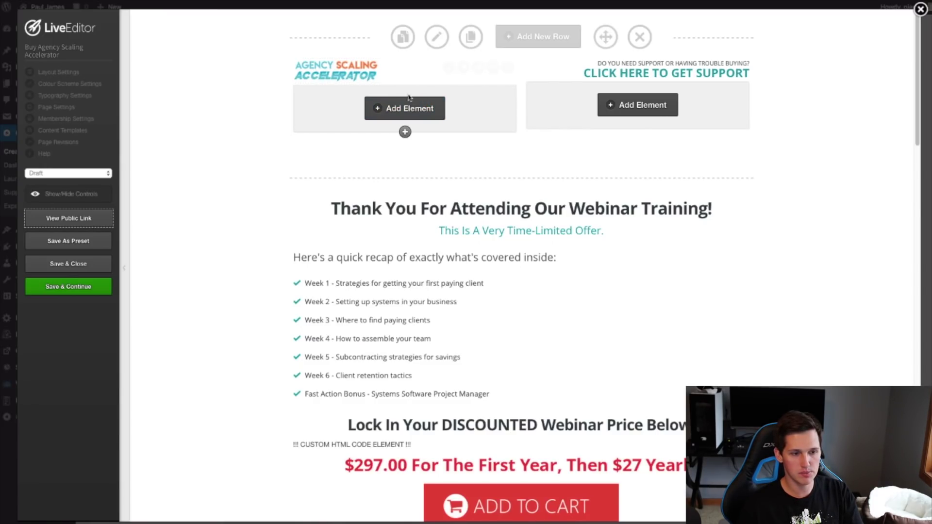
left_click(537, 179)
left_click(377, 123)
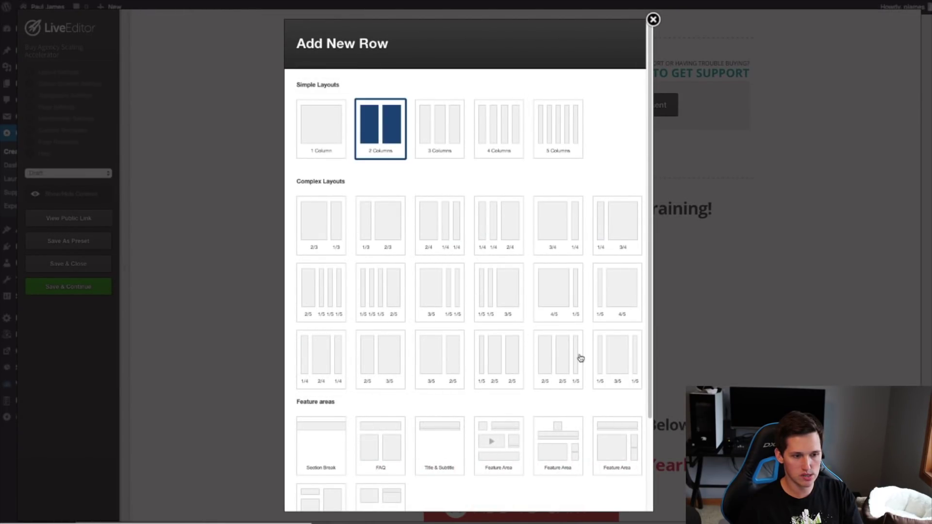
scroll(607, 427, "down", 3)
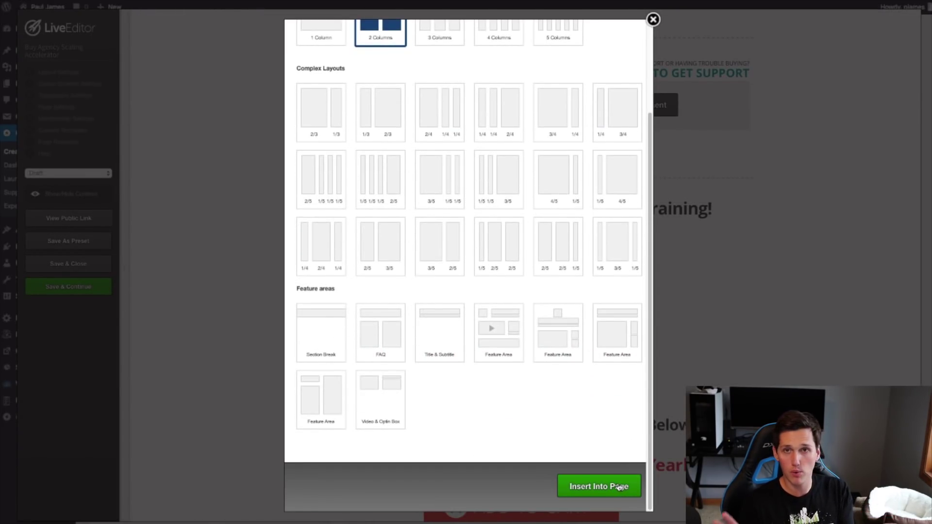
left_click(600, 491)
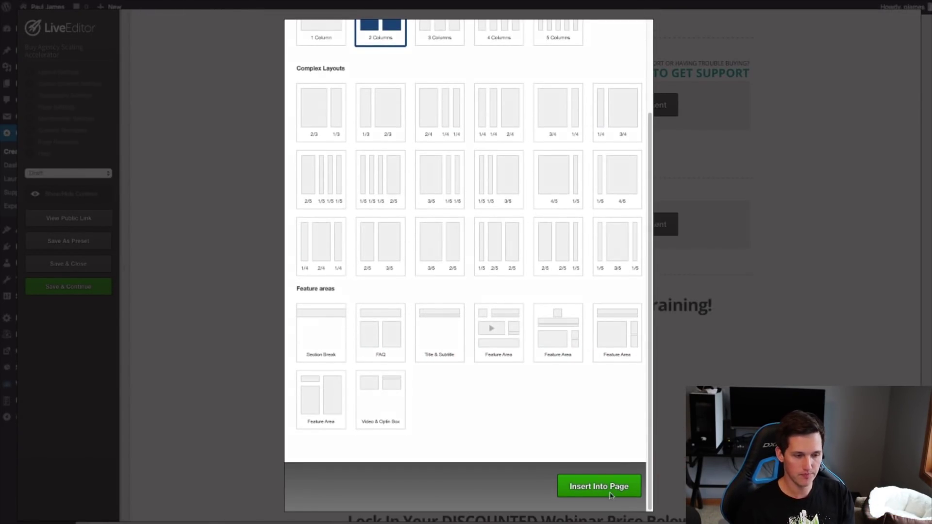
- Delete the template's OptimizePress product row with the Order Now button and the three-column placeholder text row beneath it
scroll(538, 310, "down", 5)
scroll(549, 383, "down", 2)
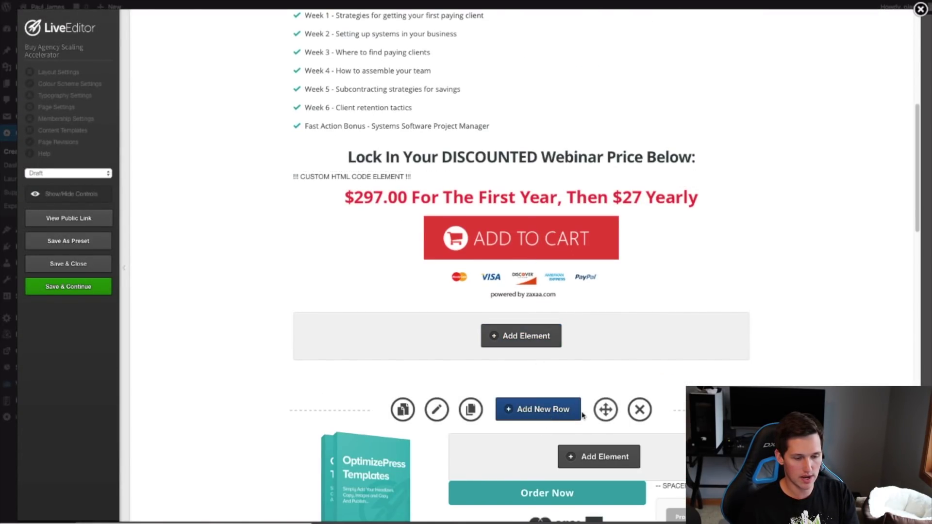
left_click(640, 409)
key("Escape")
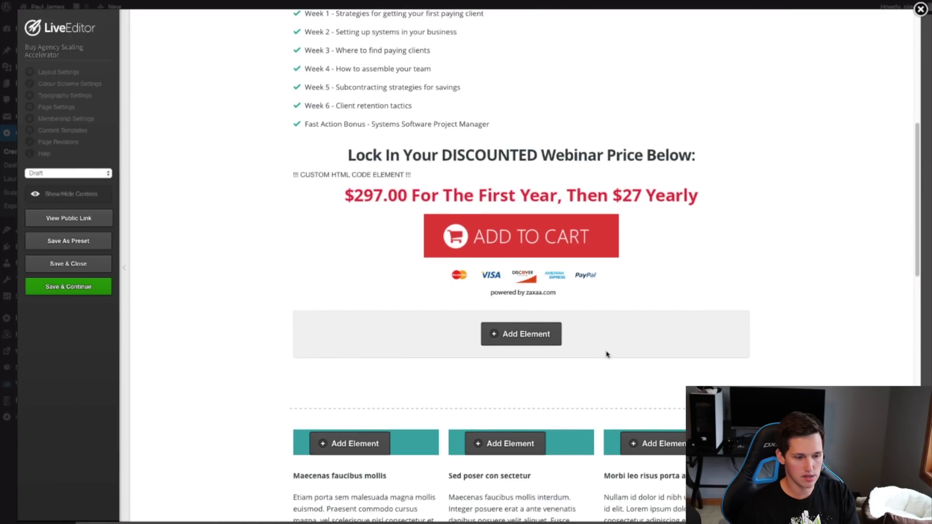
scroll(605, 354, "down", 1)
left_click(640, 393)
left_click(563, 48)
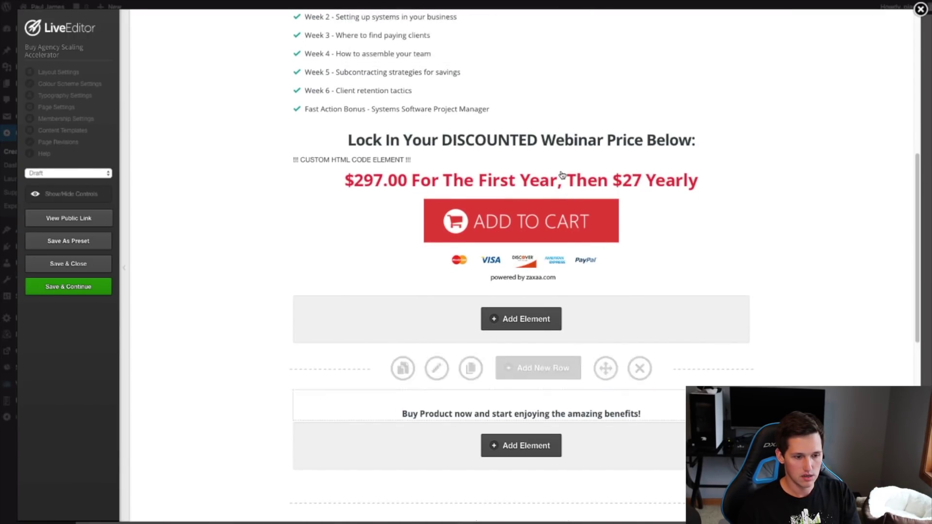
- Insert a simple 1 Column row beneath the row that contains the Add to Cart button
scroll(548, 389, "down", 2)
left_click(533, 286)
left_click(330, 138)
scroll(603, 414, "down", 5)
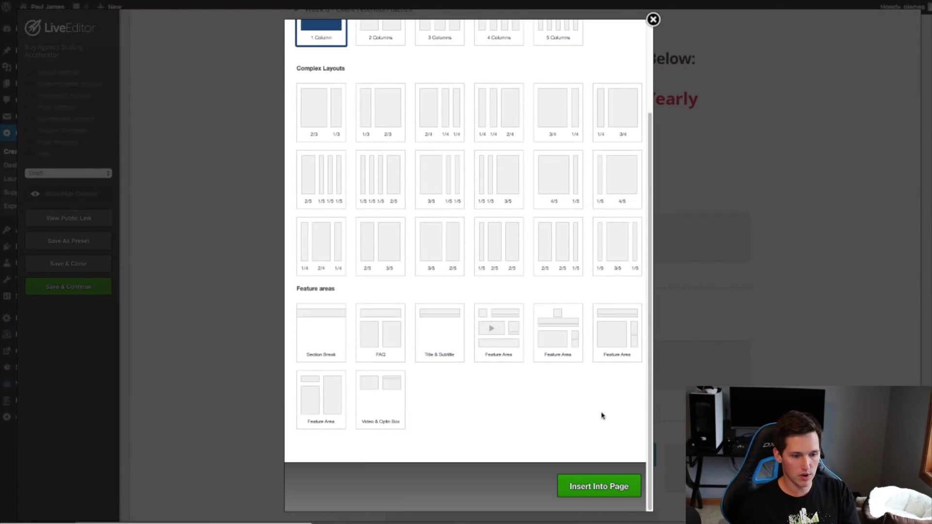
left_click(605, 488)
- Move the "Lock In Your DISCOUNTED Webinar Price Below:" headline and the custom HTML order button into the new one-column row
scroll(572, 302, "up", 2)
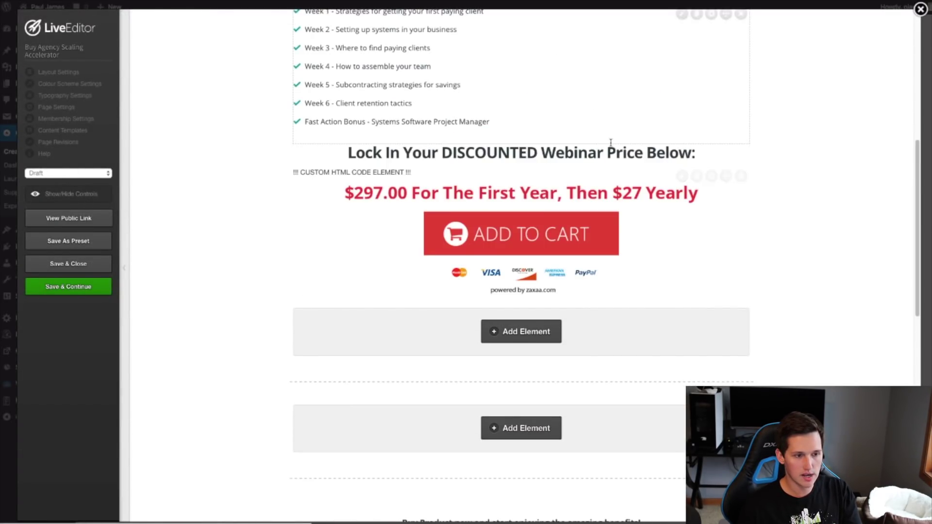
left_click_drag(710, 158, 709, 377)
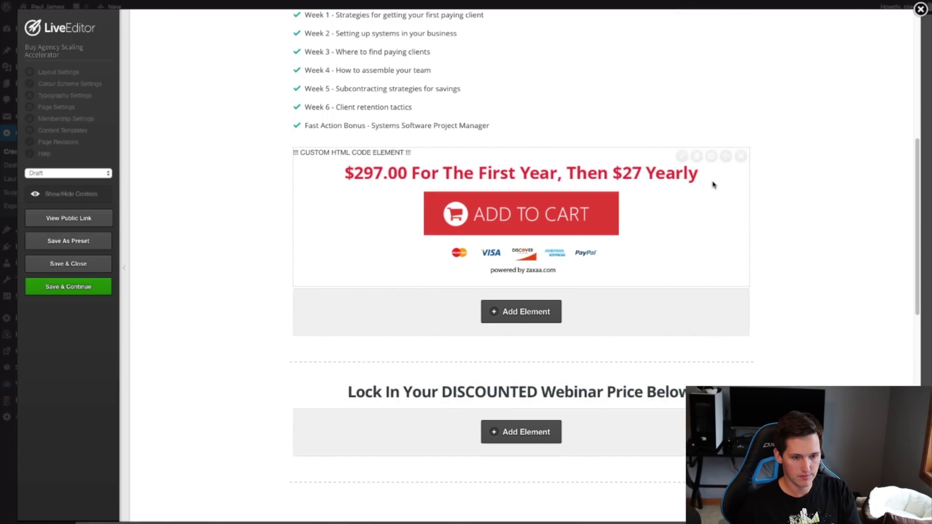
left_click_drag(725, 159, 685, 312)
- Move the empty two-column row below the webinar headline row and place the weekly checklist in its right column
scroll(672, 246, "up", 7)
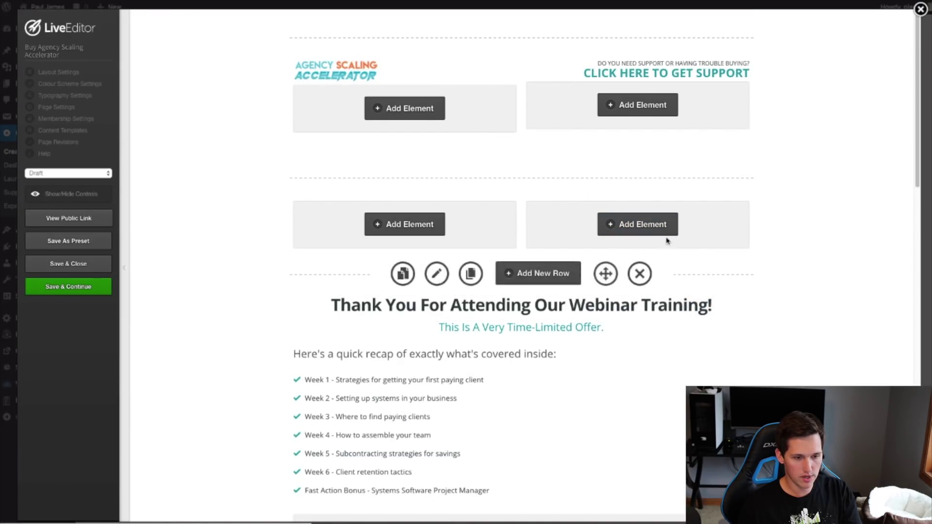
left_click_drag(603, 176, 658, 379)
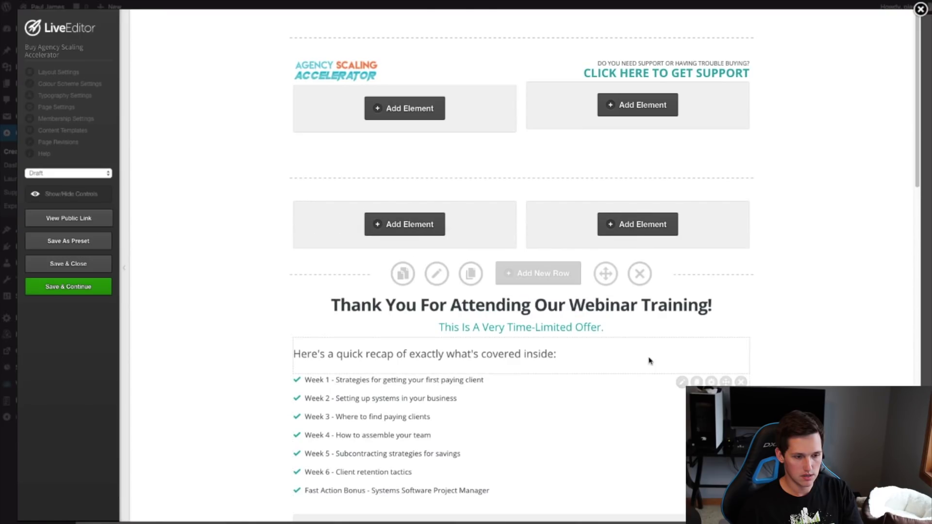
scroll(647, 360, "down", 5)
left_click_drag(726, 124, 692, 235)
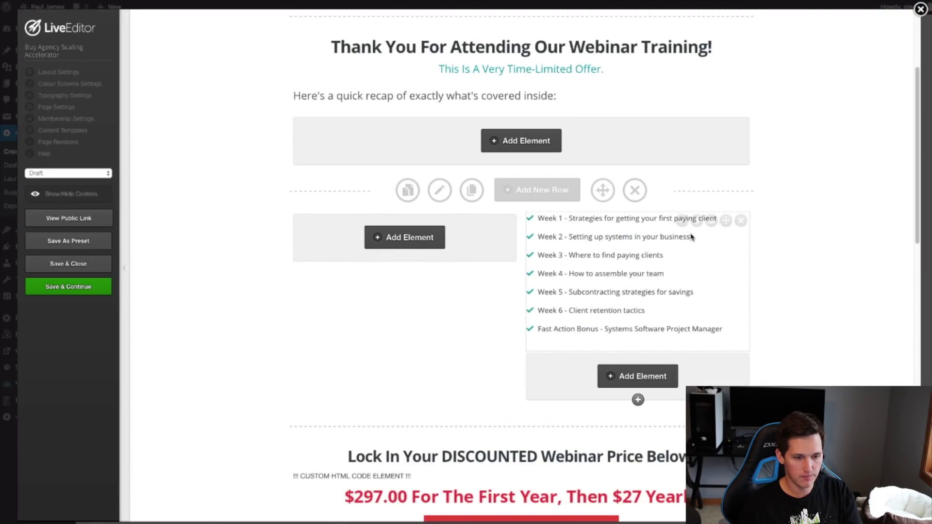
- Insert an Images element with the rocket icon file into the left column beside the weekly checklist
left_click(441, 242)
type("image")
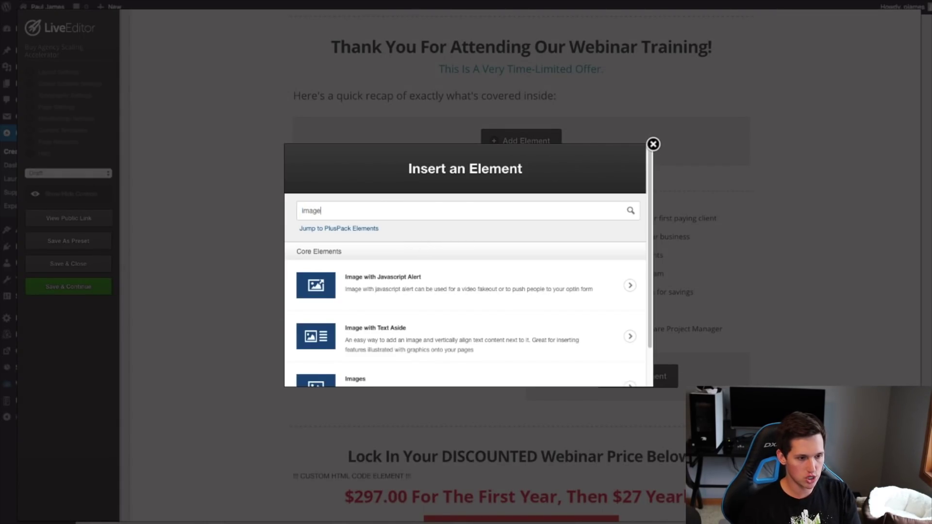
left_click(467, 370)
left_click(453, 246)
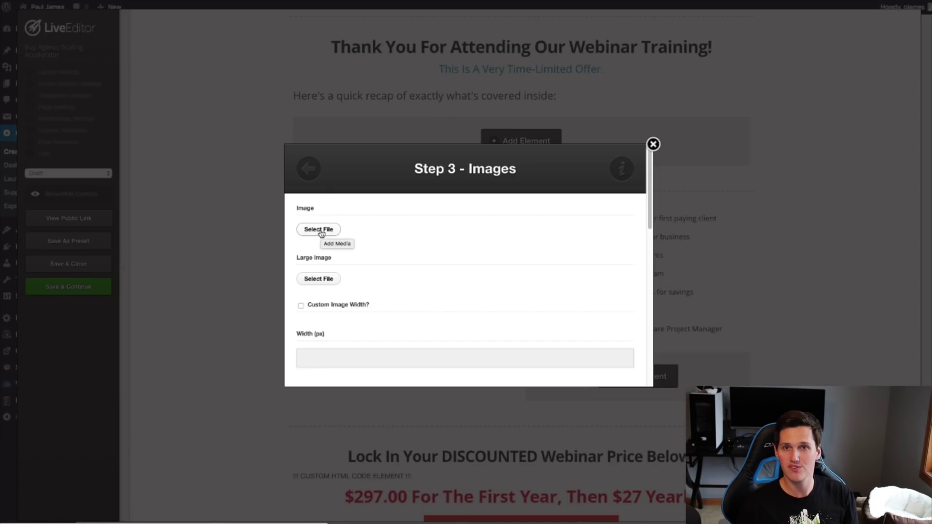
left_click(318, 230)
left_click_drag(571, 152, 502, 156)
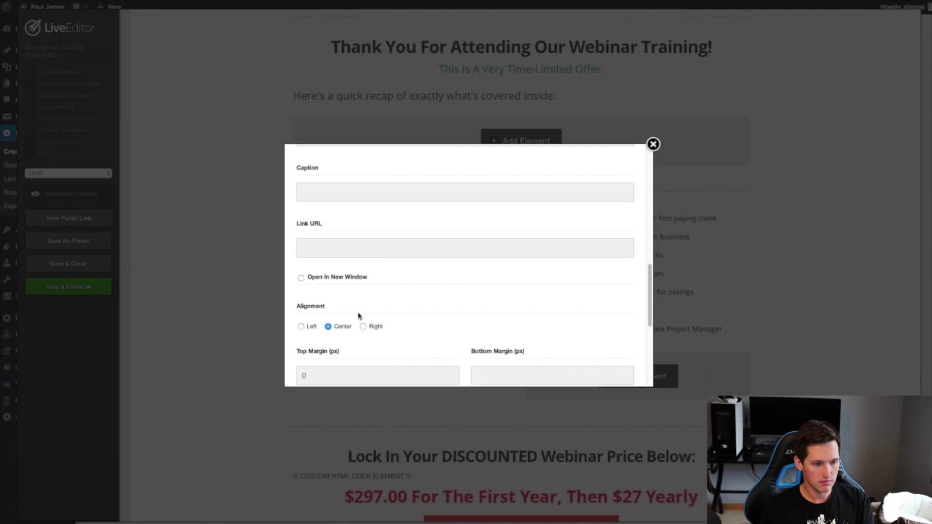
scroll(358, 316, "down", 5)
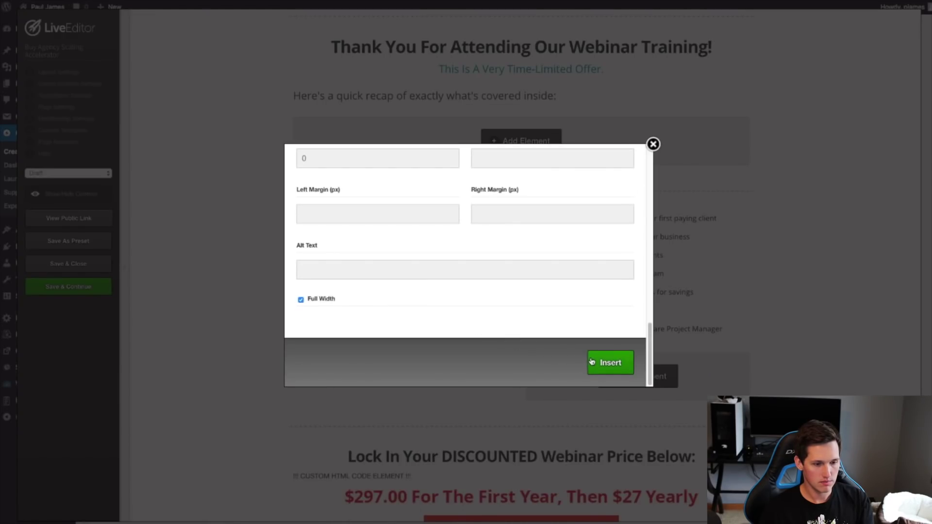
left_click(607, 362)
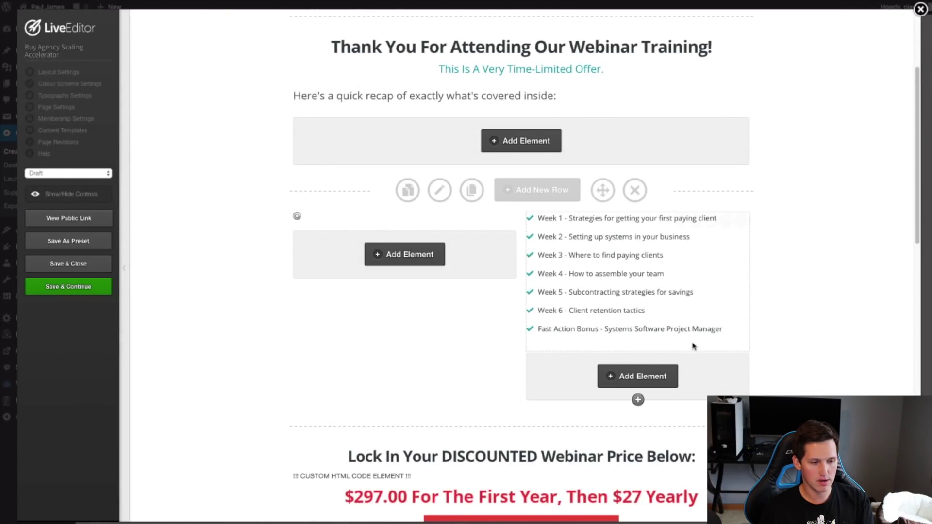
- Reduce the rocket image's width in its element settings and insert the change into the page
left_click(447, 222)
scroll(357, 281, "down", 6)
double_click(322, 248)
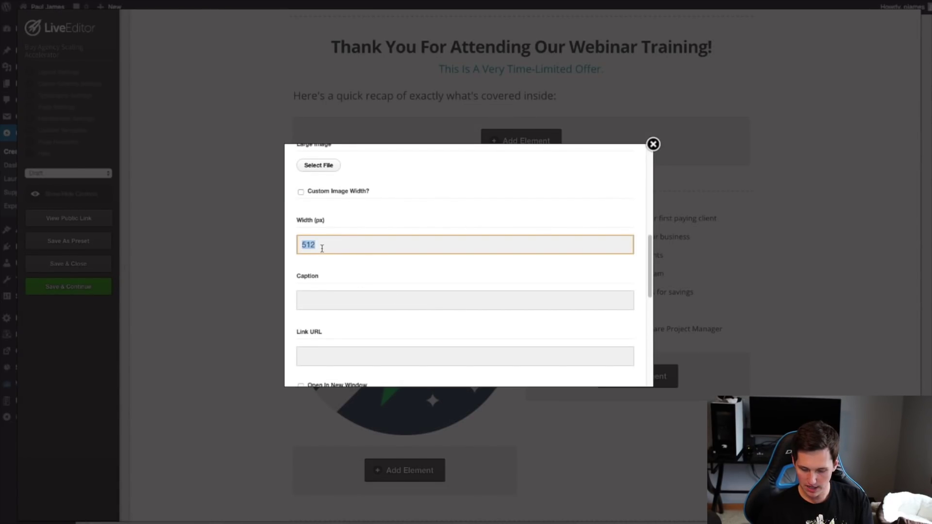
scroll(397, 248, "down", 5)
left_click(609, 362)
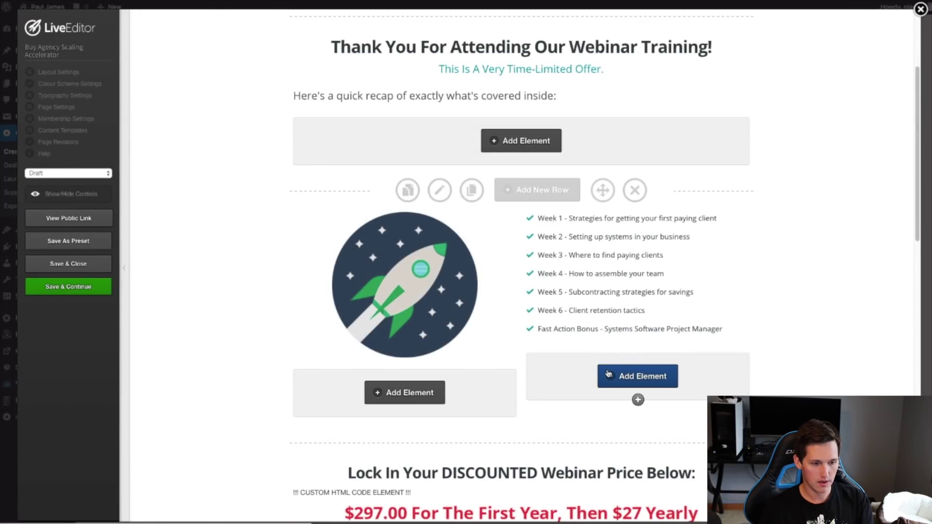
- Reduce the rocket image's width further in its element settings and update it on the page
left_click(447, 222)
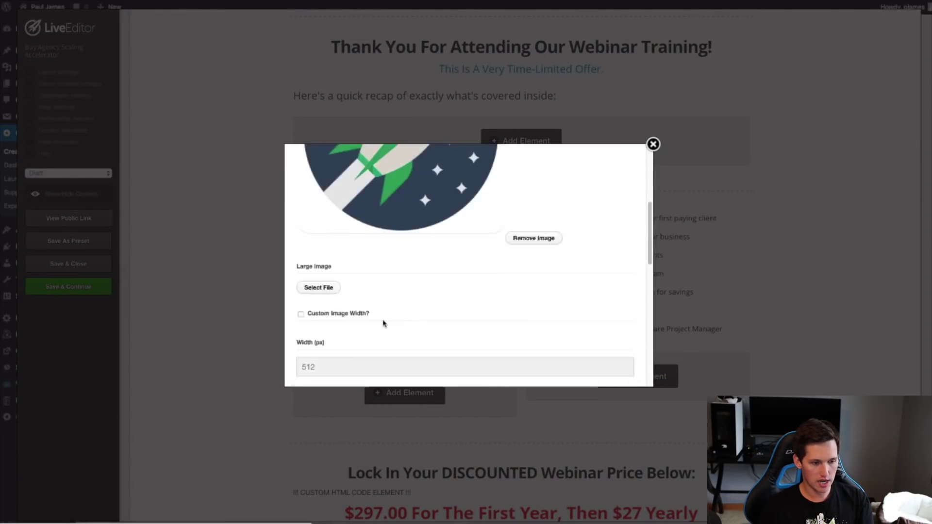
scroll(340, 272, "down", 5)
double_click(331, 241)
type("2")
key("Return")
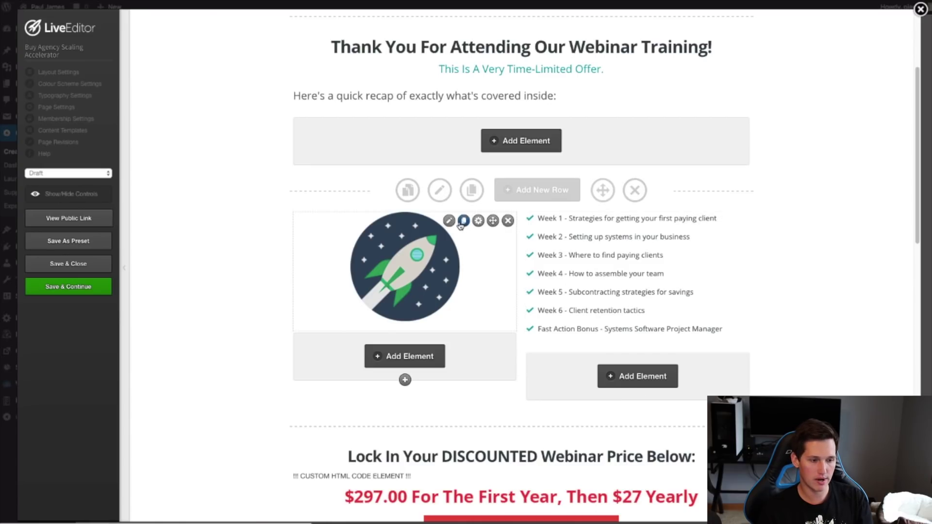
- Save the page and reload the live version to check how the rocket image lines up with the weekly checklist
left_click(88, 290)
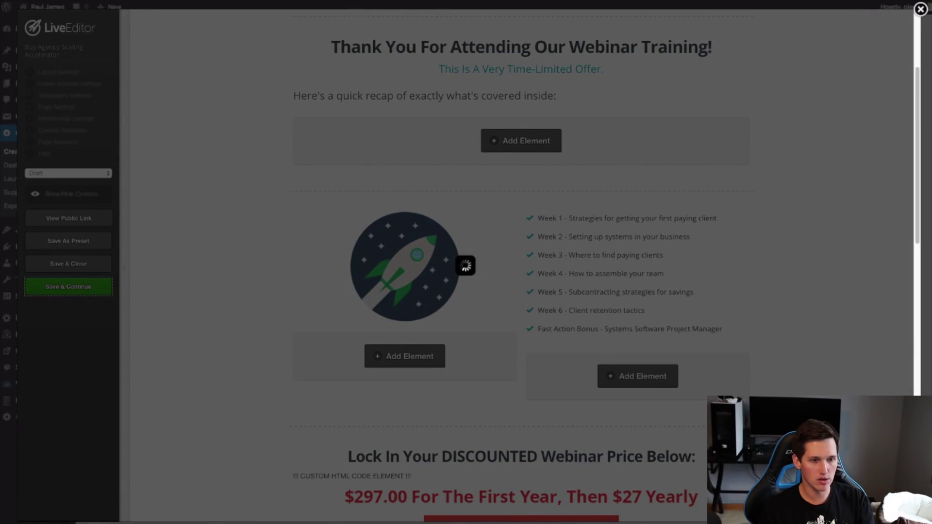
left_click(562, 47)
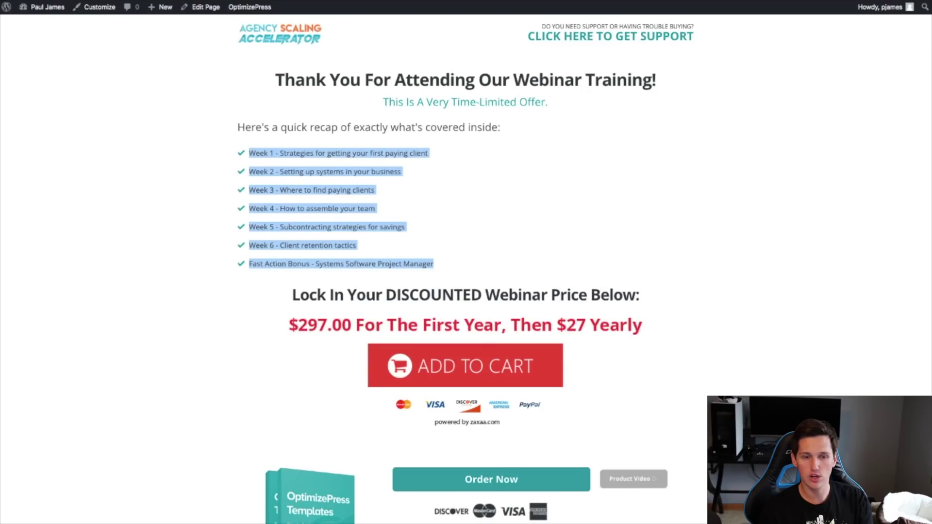
key("super+r")
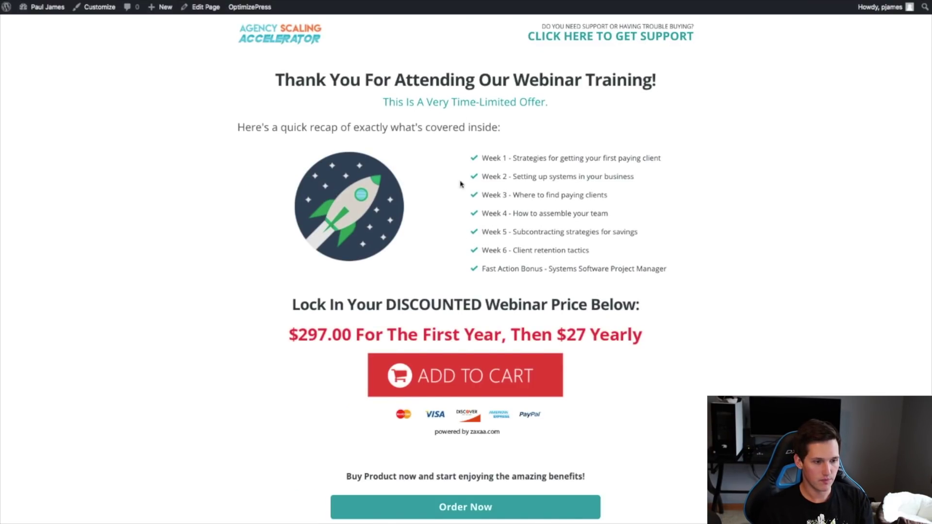
left_click_drag(602, 157, 369, 163)
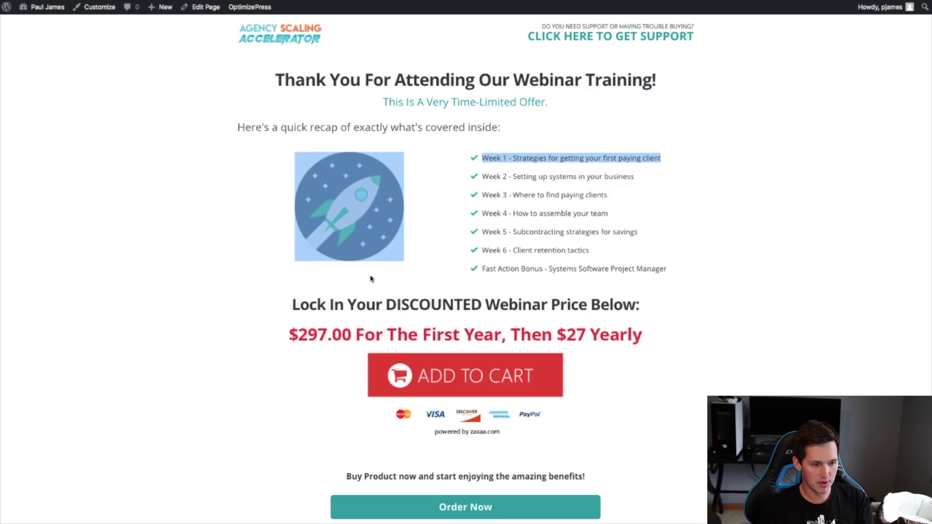
left_click(490, 268)
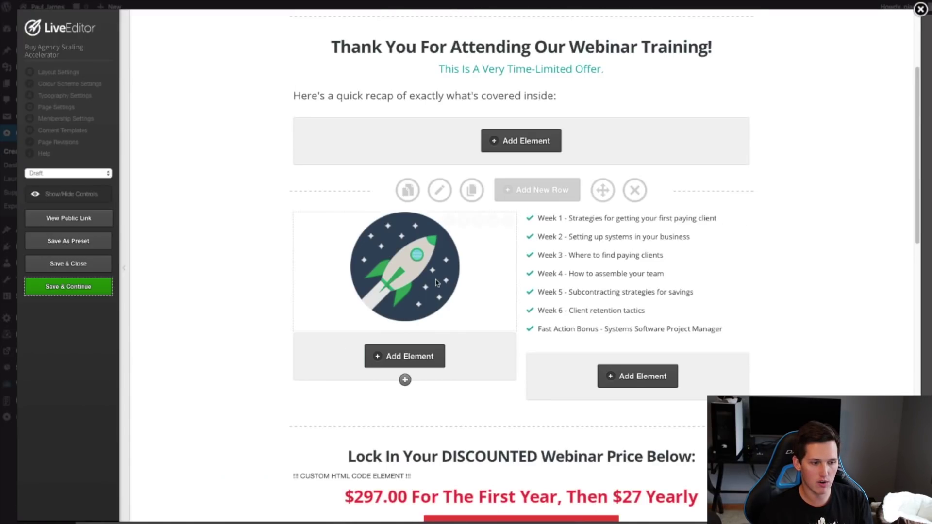
- Set the rocket image's top margin to 20 px and update the element
left_click(448, 223)
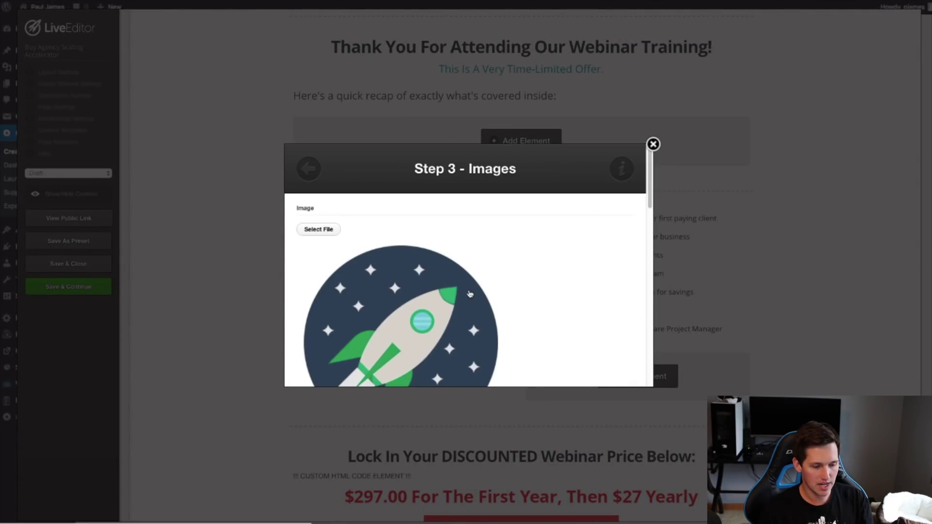
scroll(469, 289, "down", 6)
scroll(469, 291, "down", 2)
left_click(333, 219)
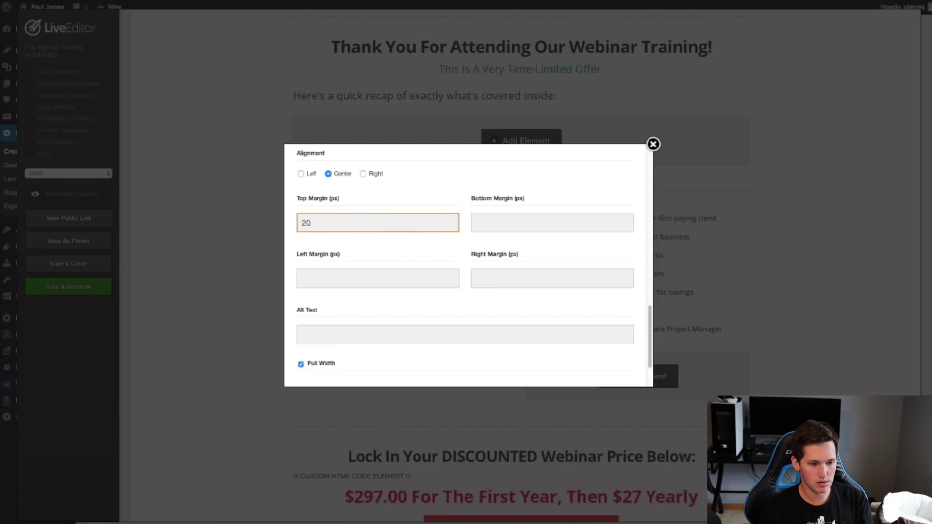
scroll(386, 310, "down", 3)
left_click(609, 363)
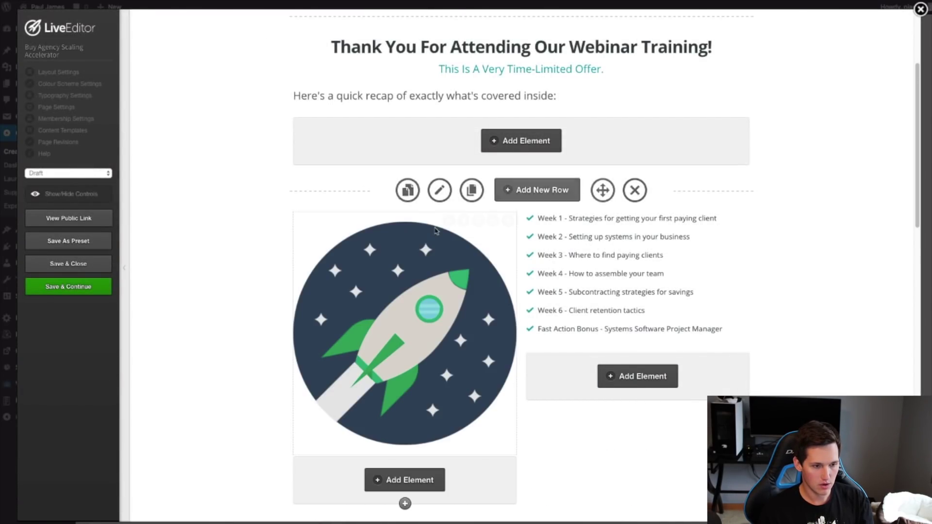
- Shrink the oversized rocket image again by entering a smaller width in its element settings
left_click(448, 220)
scroll(388, 308, "down", 5)
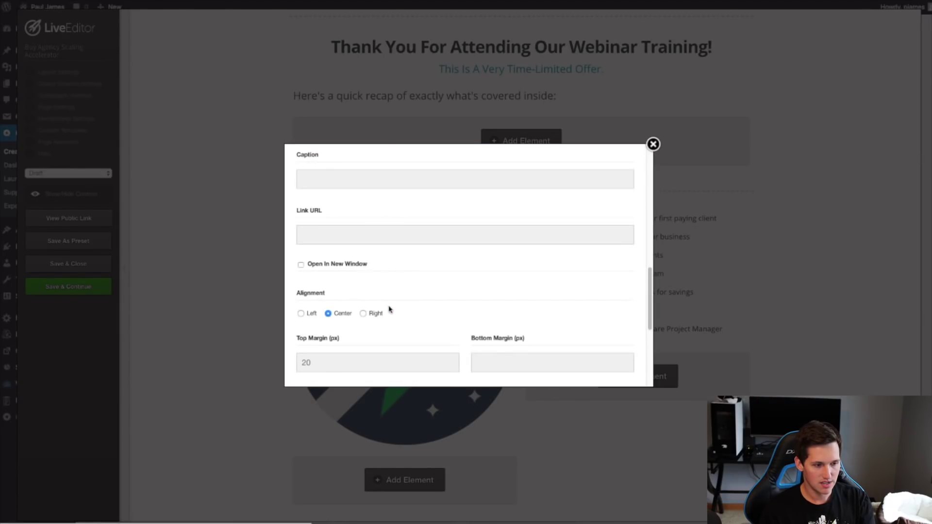
scroll(354, 274, "up", 2)
double_click(332, 217)
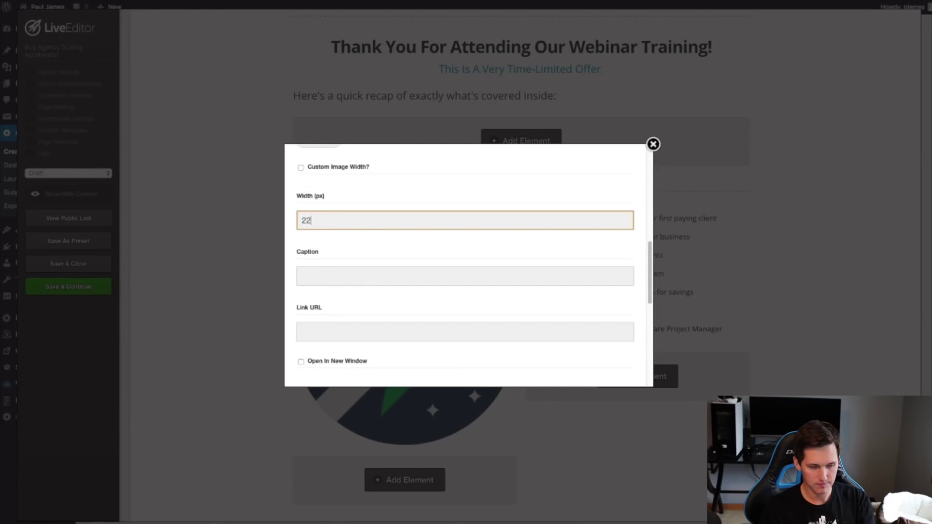
scroll(362, 226, "down", 10)
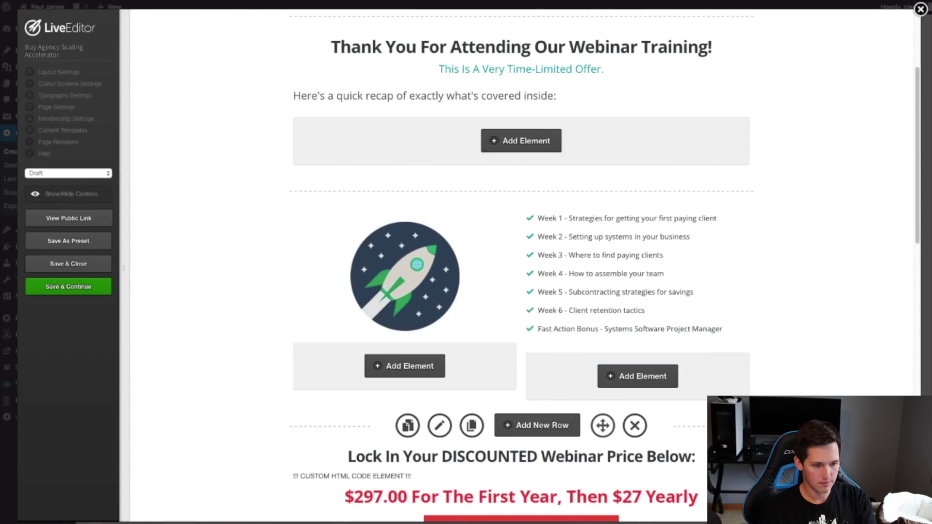
- Save the order page with the resized rocket image and dismiss the save confirmation
left_click(67, 286)
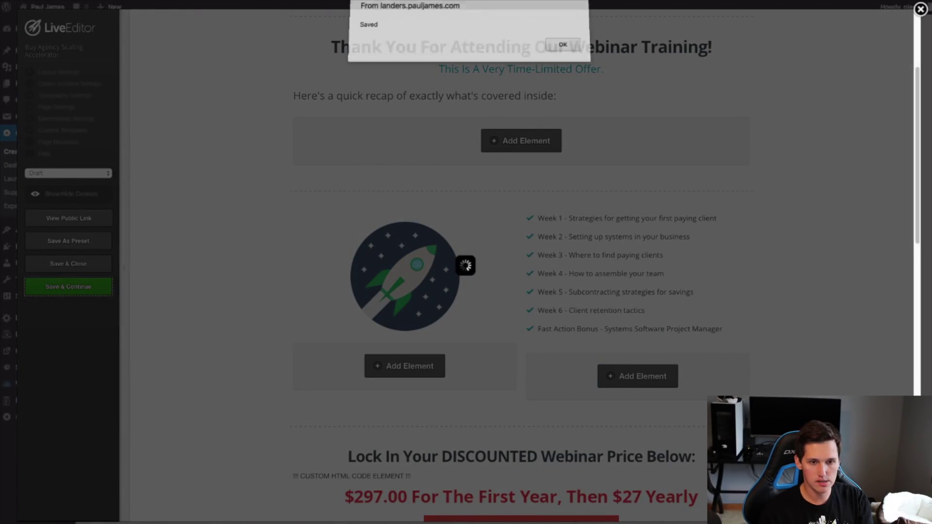
key("Return")
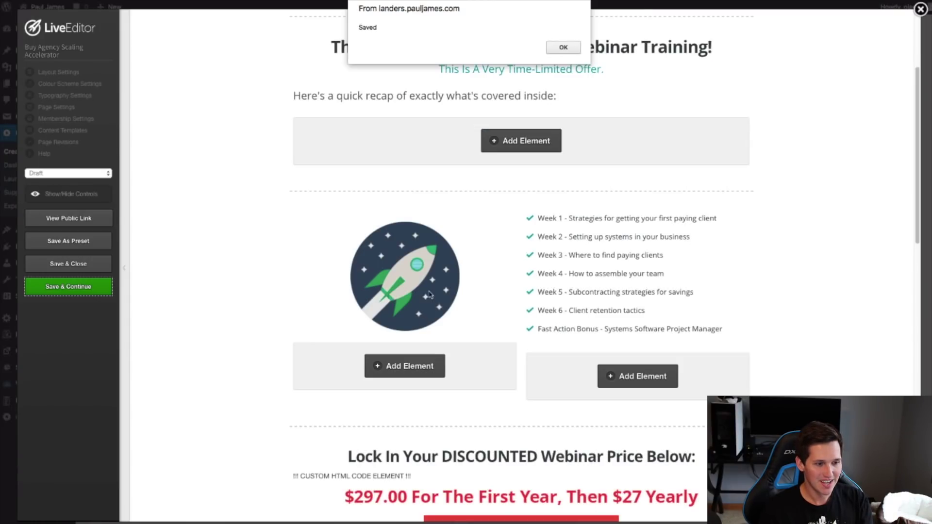
left_click(563, 47)
- Adjust the rocket image's width and top margin once more in its element settings
left_click(461, 220)
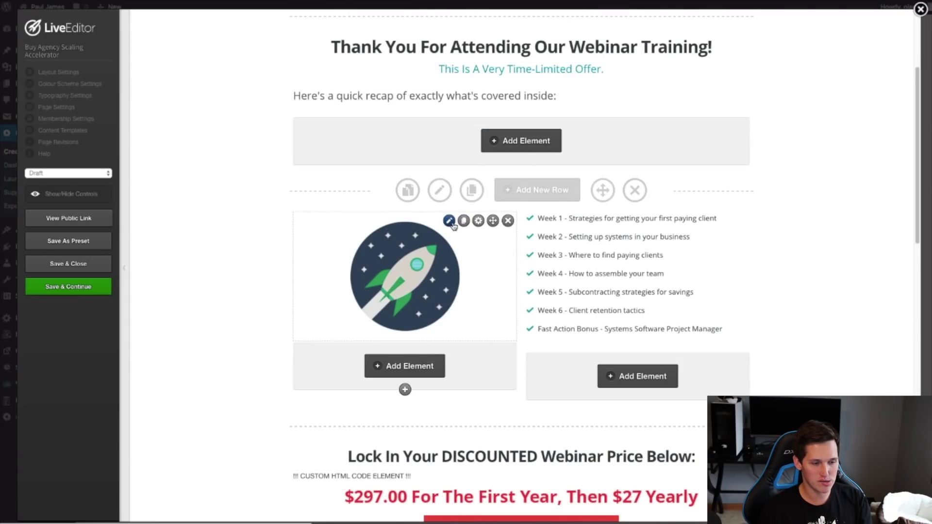
scroll(447, 270, "down", 5)
double_click(314, 339)
key("BackSpace")
scroll(318, 342, "down", 8)
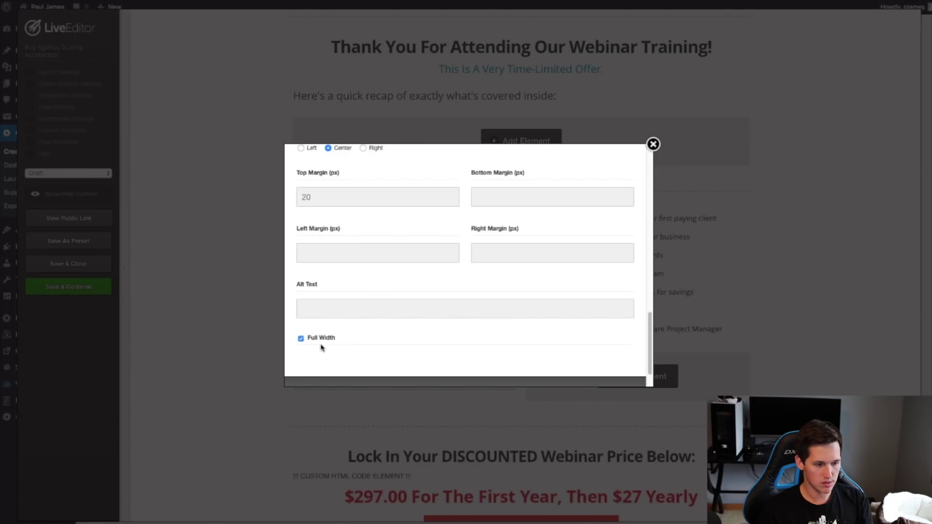
left_click(331, 195)
type("20")
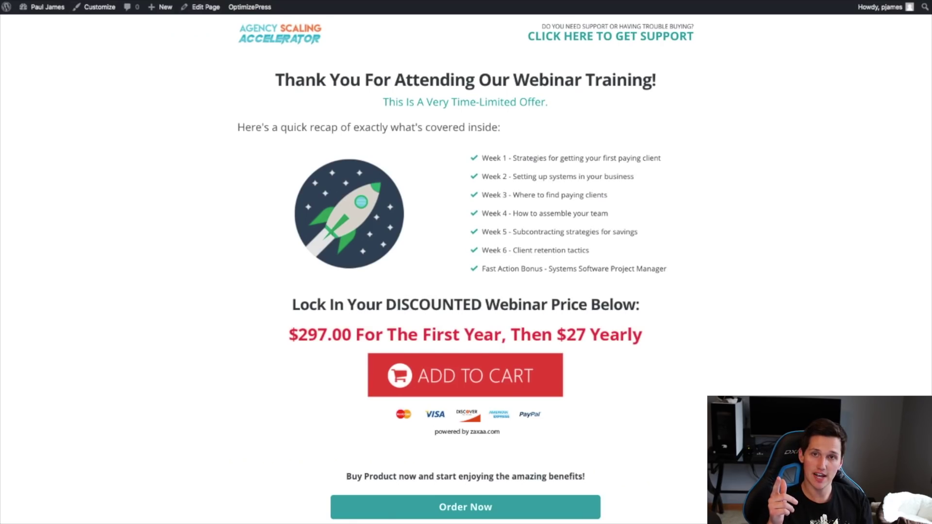
- Review the lower part of the live page, down to the three star-rated placeholder testimonials
scroll(630, 506, "down", 5)
left_click_drag(602, 451, 278, 362)
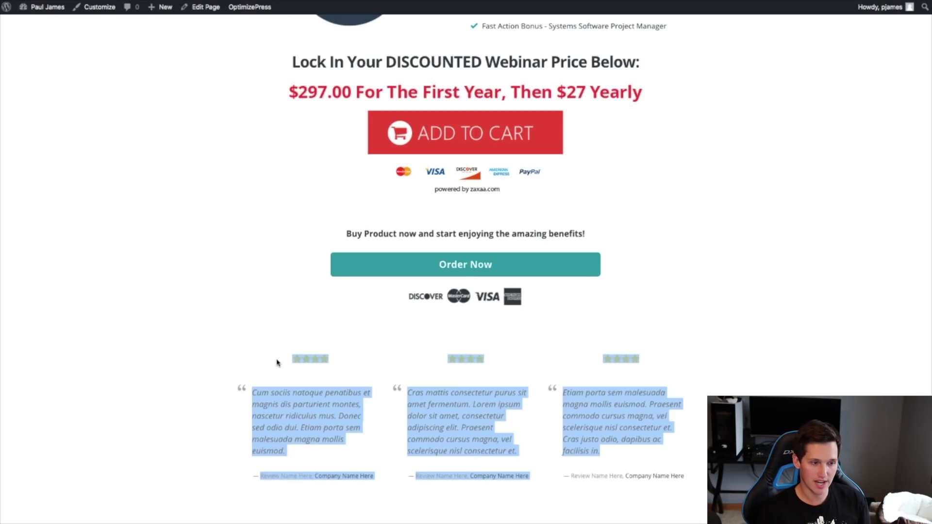
scroll(699, 362, "up", 5)
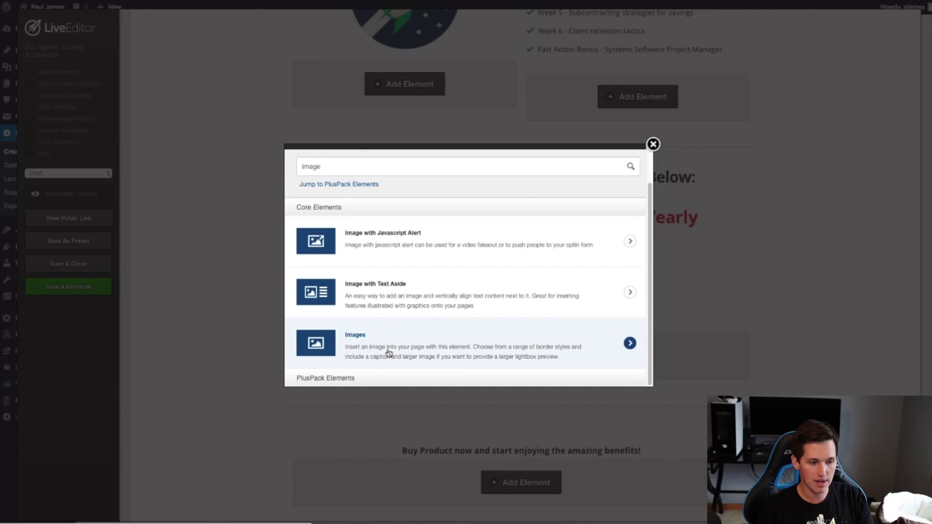
- Insert an Images element with the customer message screenshot as a testimonial below the Add to Cart button
left_click(391, 347)
left_click(457, 279)
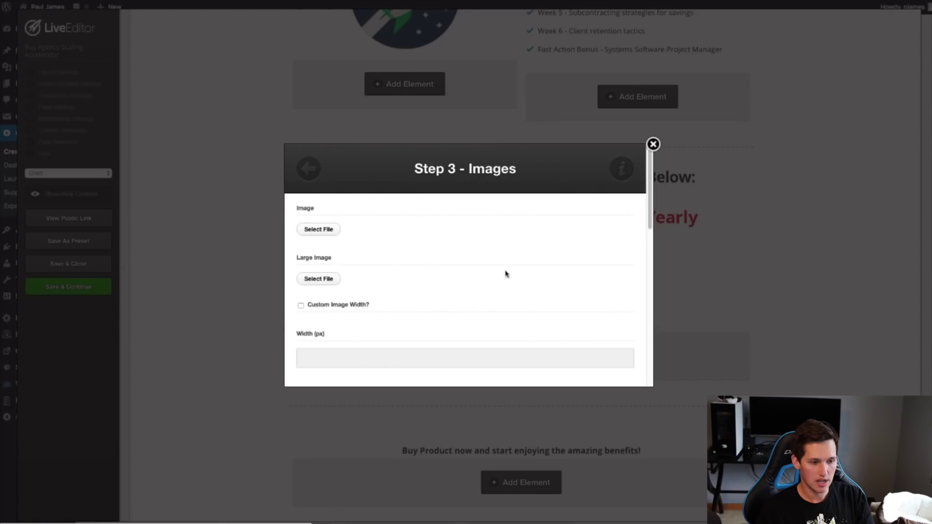
left_click(310, 237)
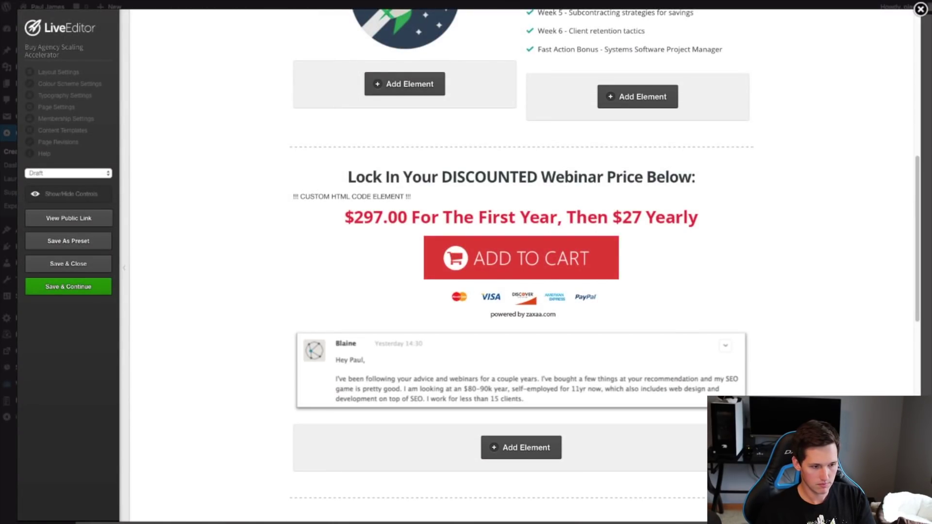
- Delete the three template rows below the testimonial image: the "Buy Product now" headline, the Order Now button and the placeholder reviews
scroll(522, 267, "down", 5)
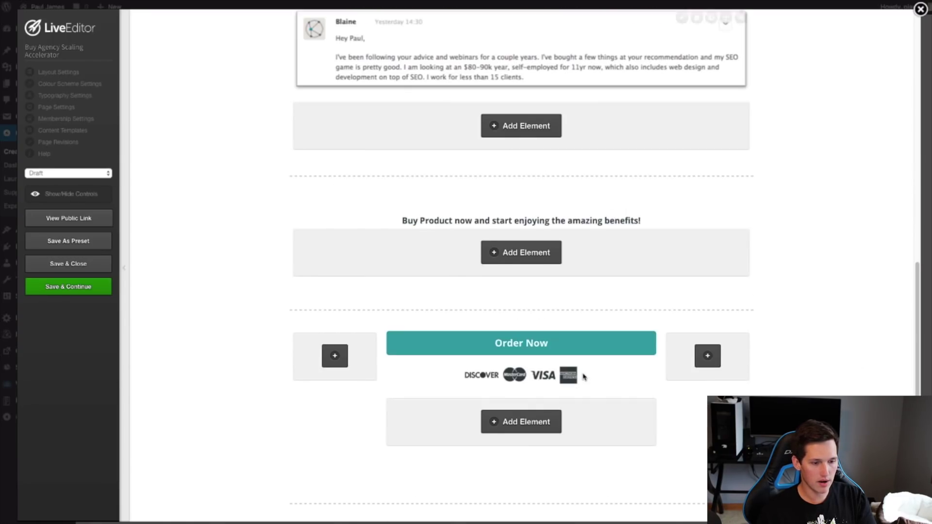
left_click(640, 175)
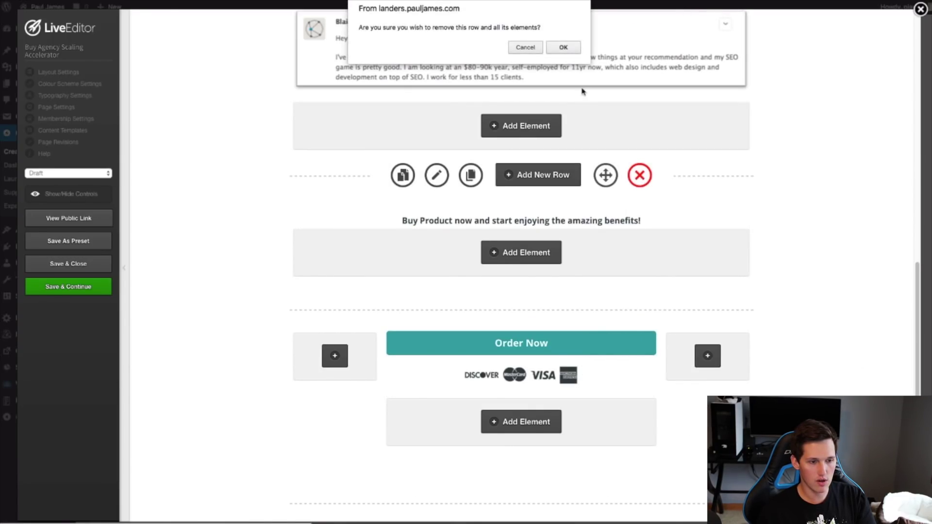
left_click(563, 47)
left_click(638, 177)
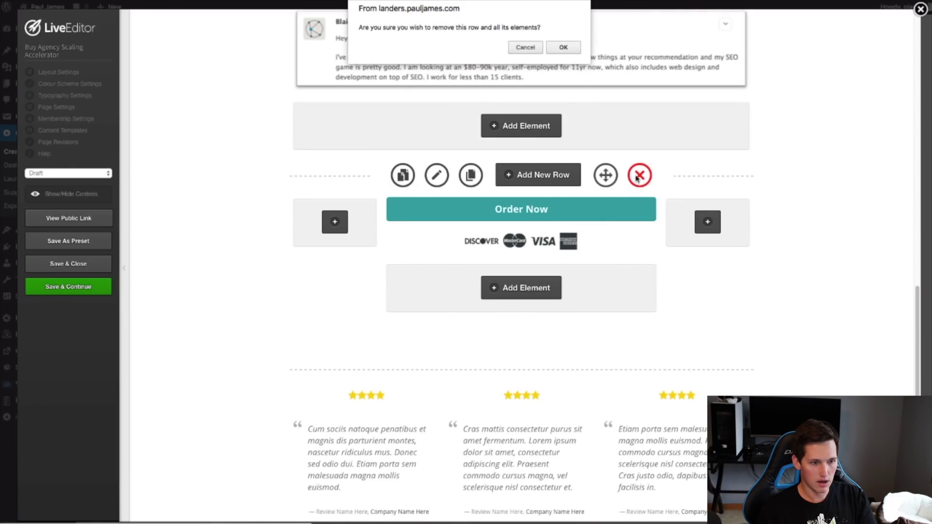
left_click(563, 48)
left_click(635, 231)
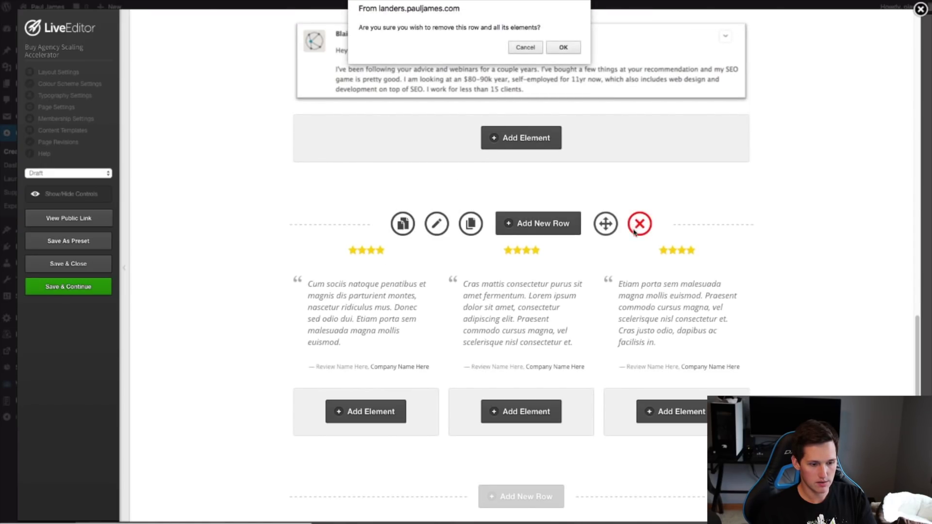
left_click(563, 48)
- Save the page and review the finished order page in the live view, from the headline to the testimonial image
left_click(97, 290)
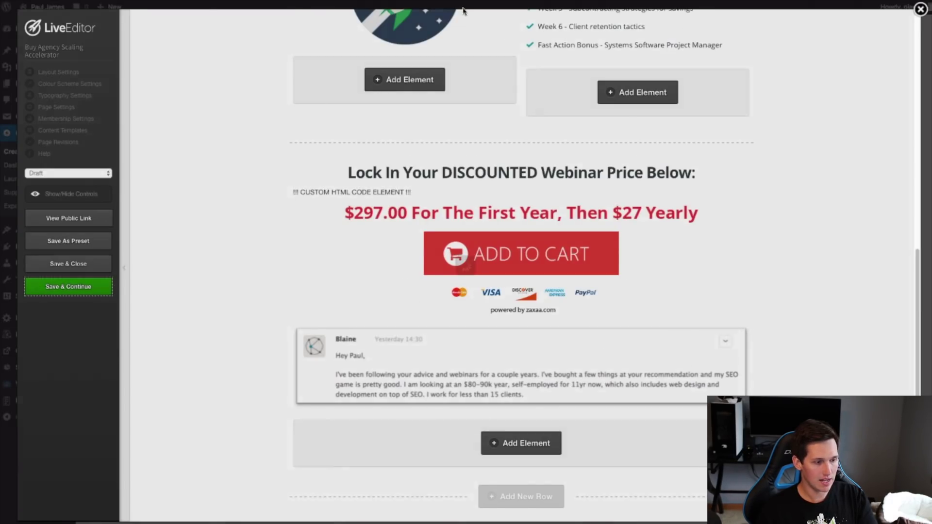
left_click(563, 47)
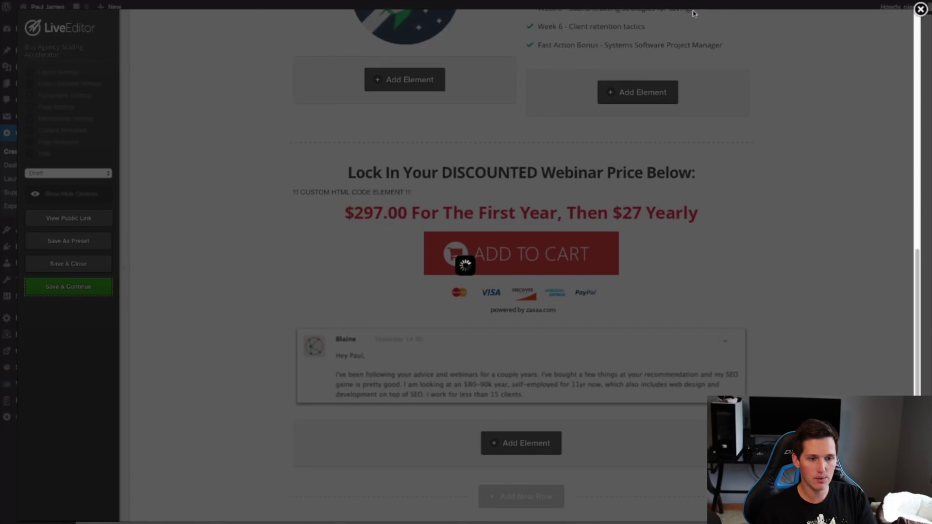
left_click(921, 9)
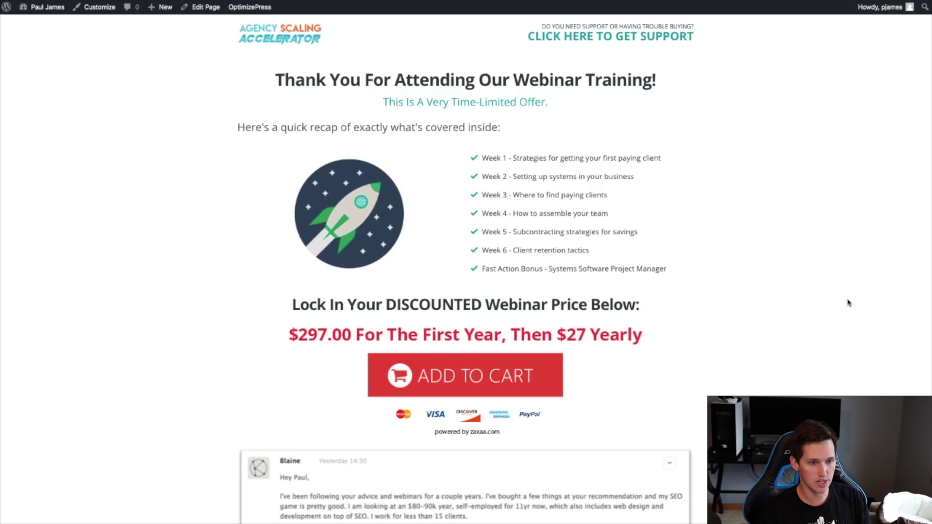
scroll(849, 304, "down", 1)
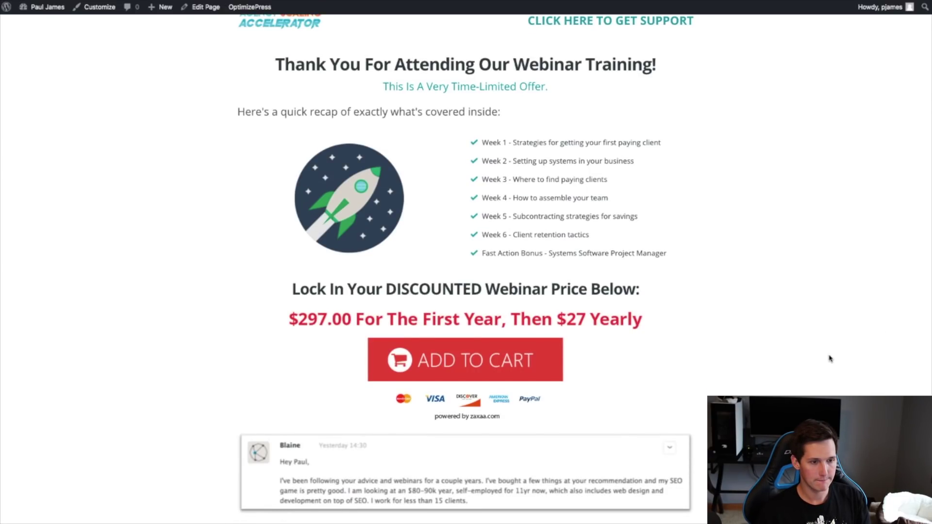
scroll(830, 358, "up", 1)
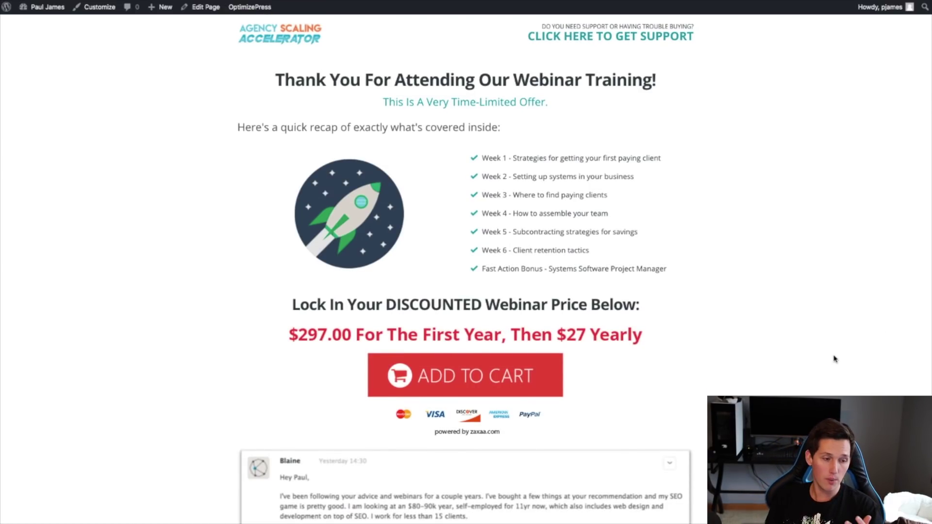
scroll(834, 359, "down", 1)
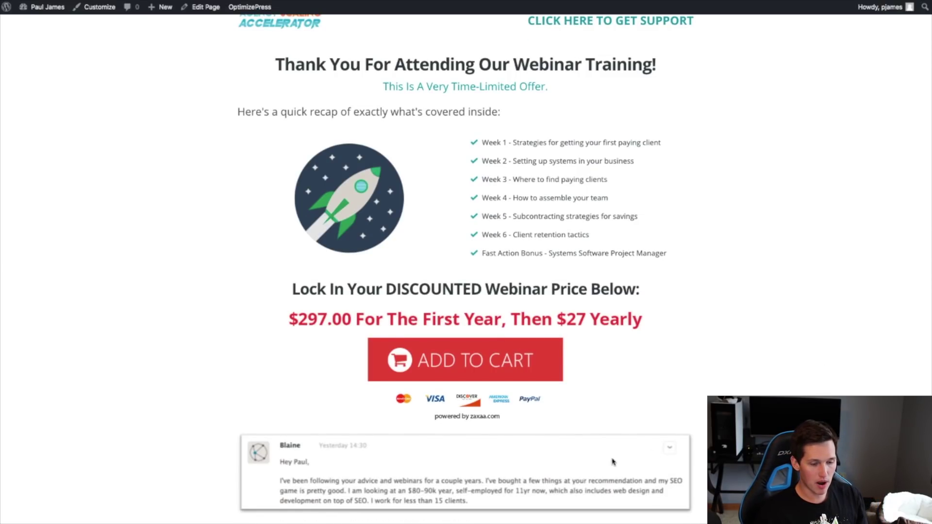